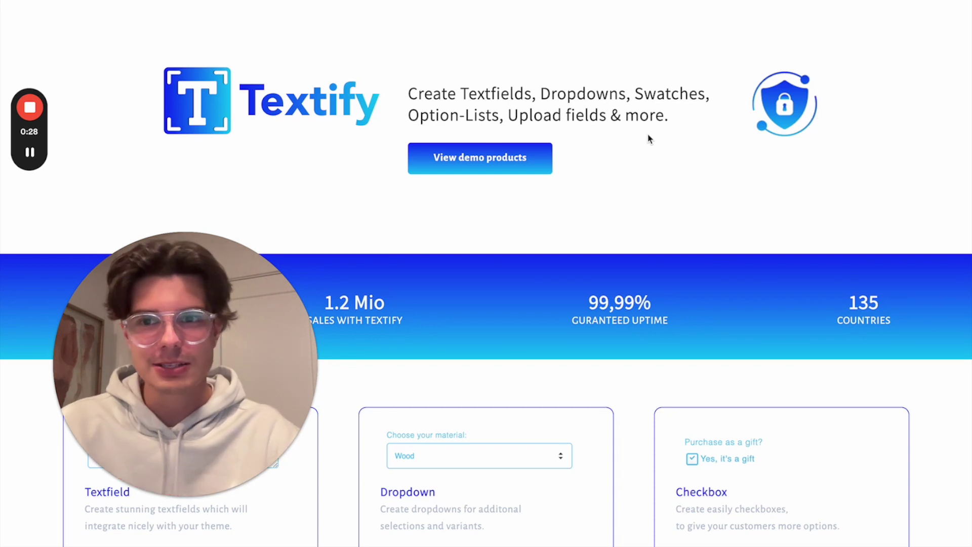
Switch from the Textify website to the Shopify admin's Products list
key("ctrl+Tab")
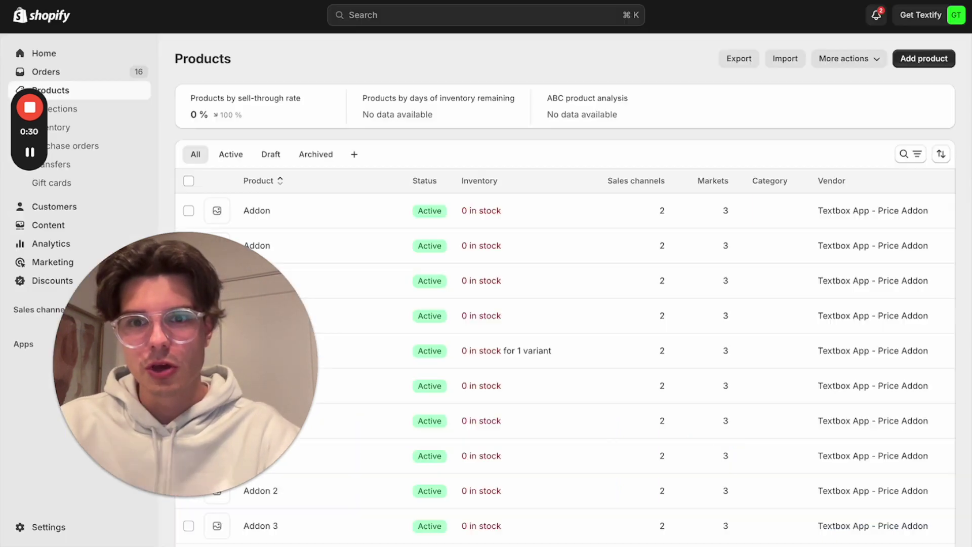
Go via Home to Products and open a blank Add product form
left_click(84, 54)
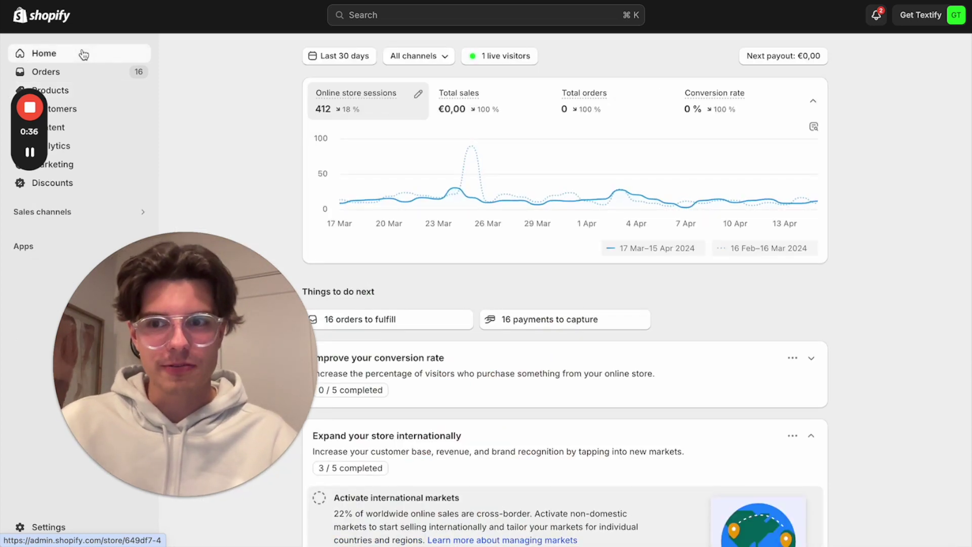
left_click(98, 92)
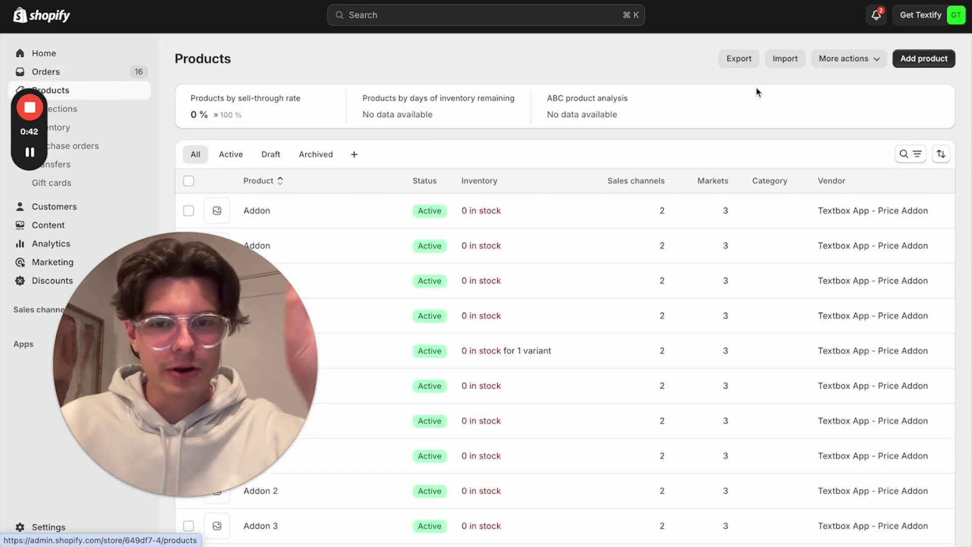
left_click(927, 60)
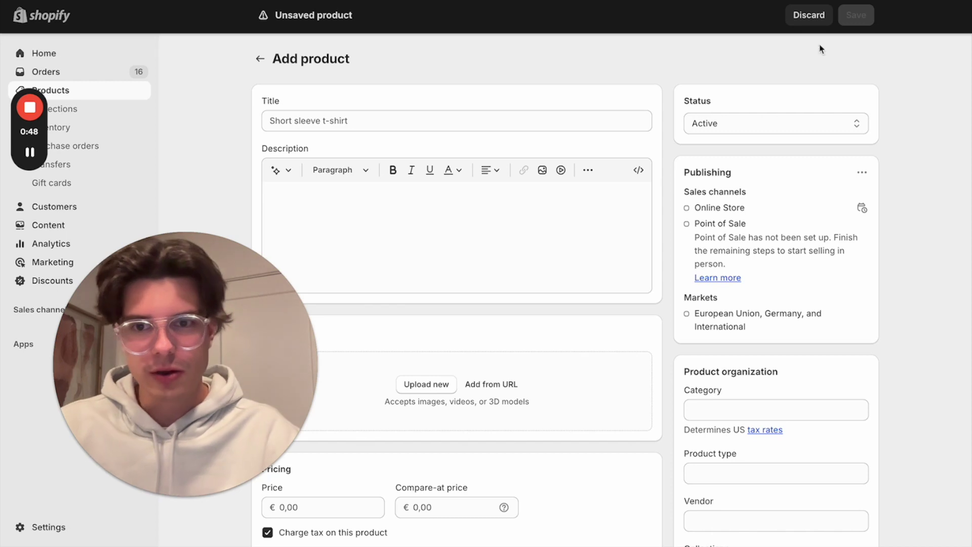
Title the product 'Personalizable bracelet', fixing the missing 'a', so the Bracelets category fills in
left_click(448, 115)
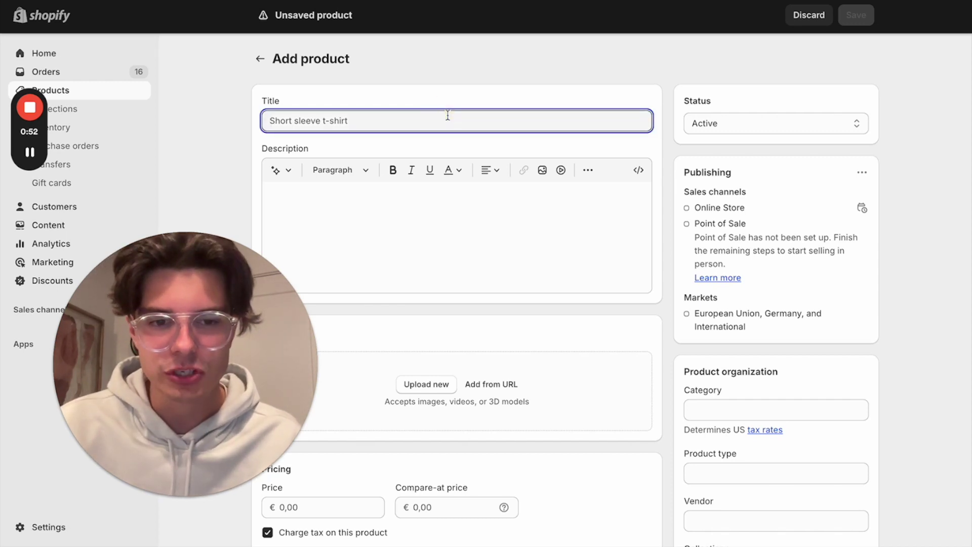
type("Pers")
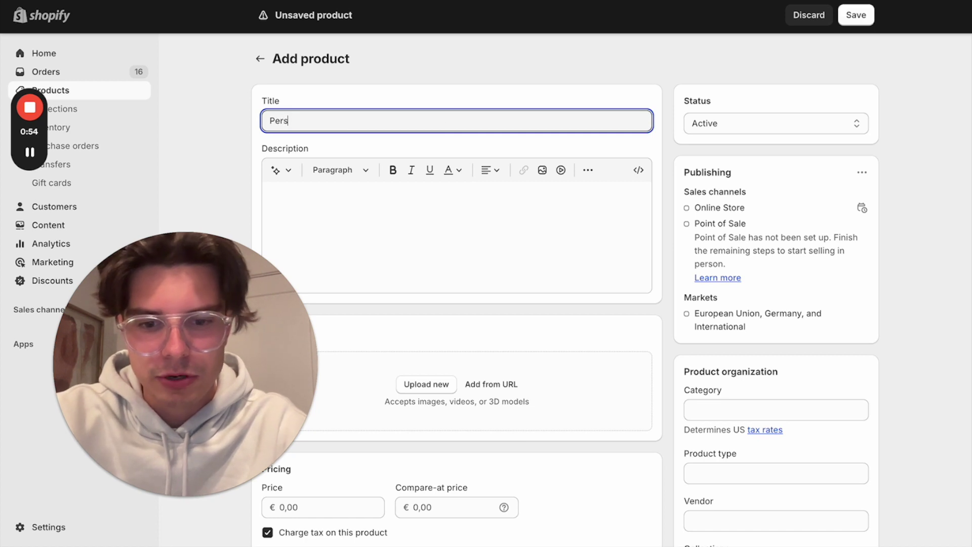
type("onalizble ")
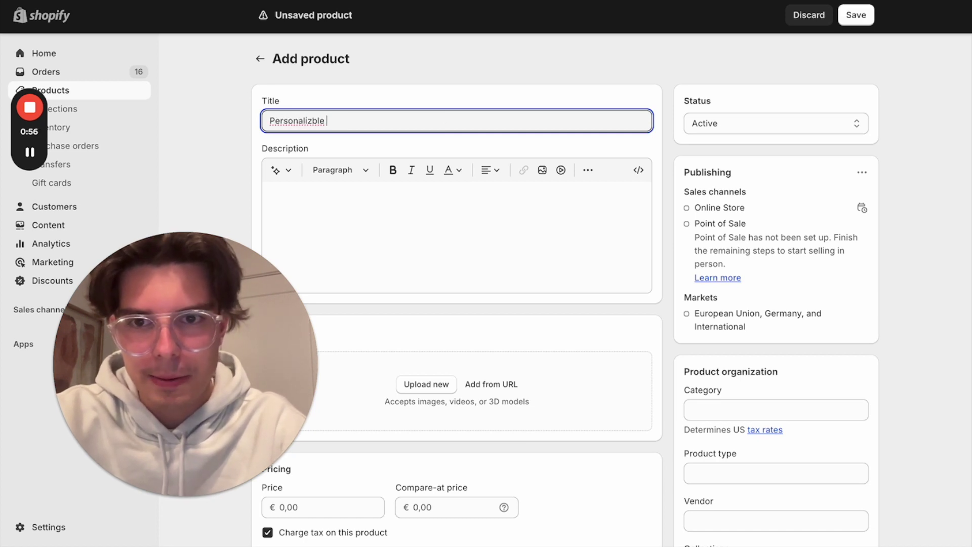
type("brac")
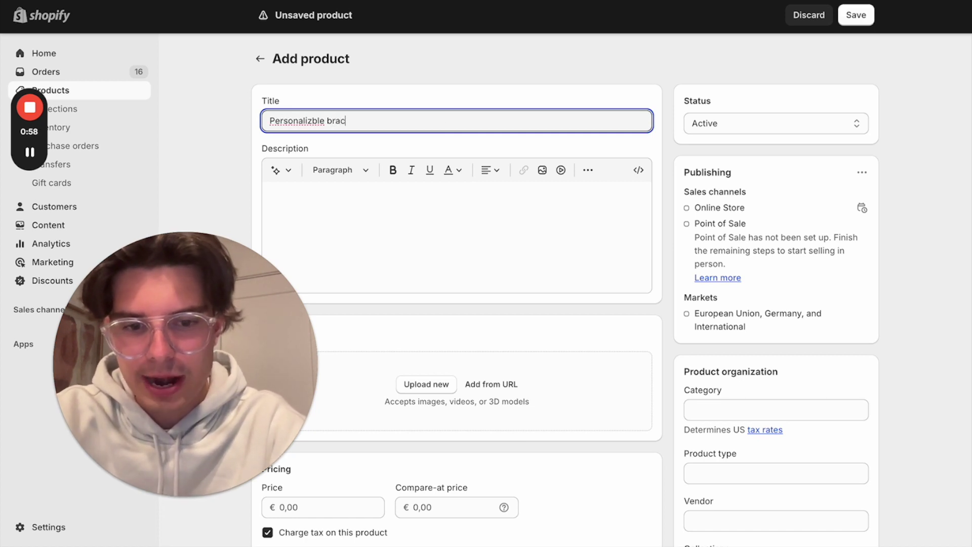
type("elet")
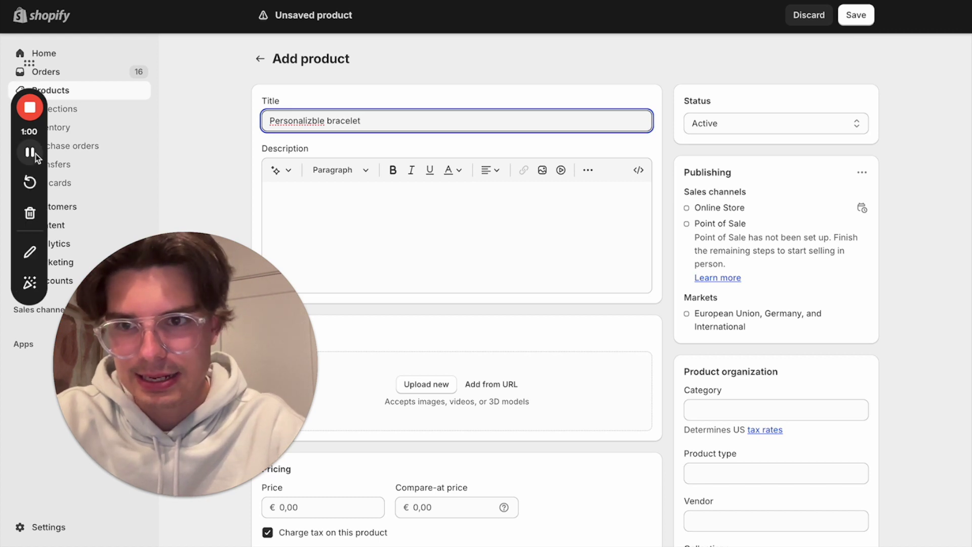
left_click(351, 143)
left_click(314, 121)
type("a")
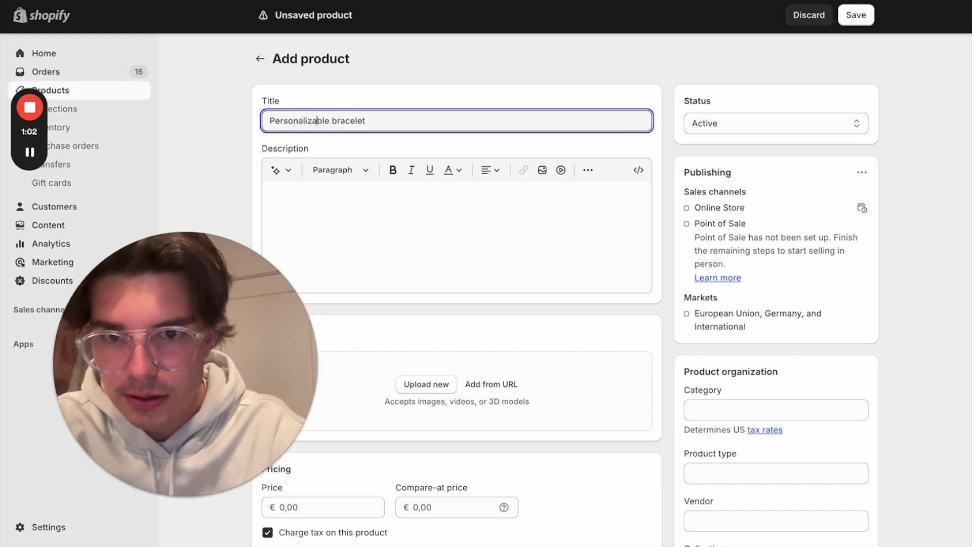
left_click(398, 236)
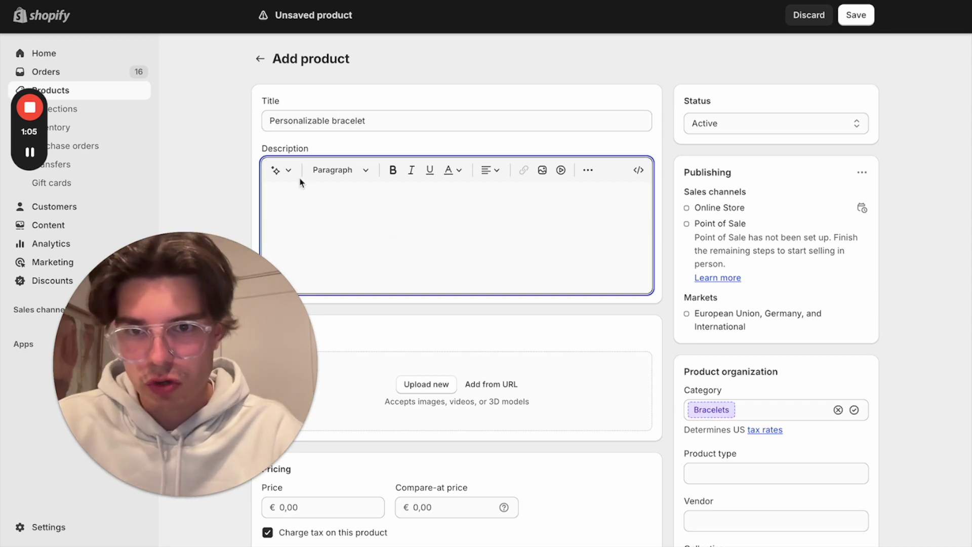
left_click(280, 170)
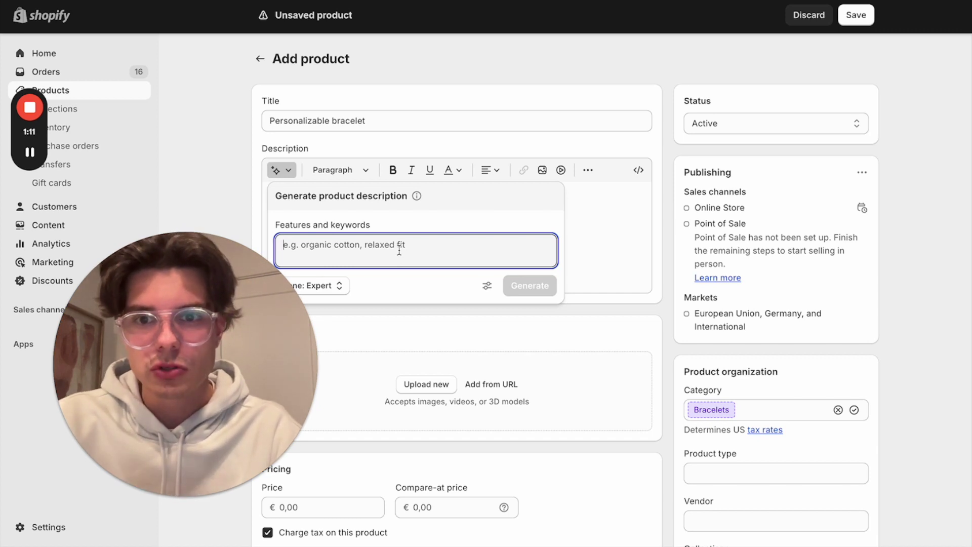
Generate and keep an AI description from the keywords 'Personalizable bracelet with engraving'
left_click_drag(385, 121, 268, 122)
key("ctrl+c")
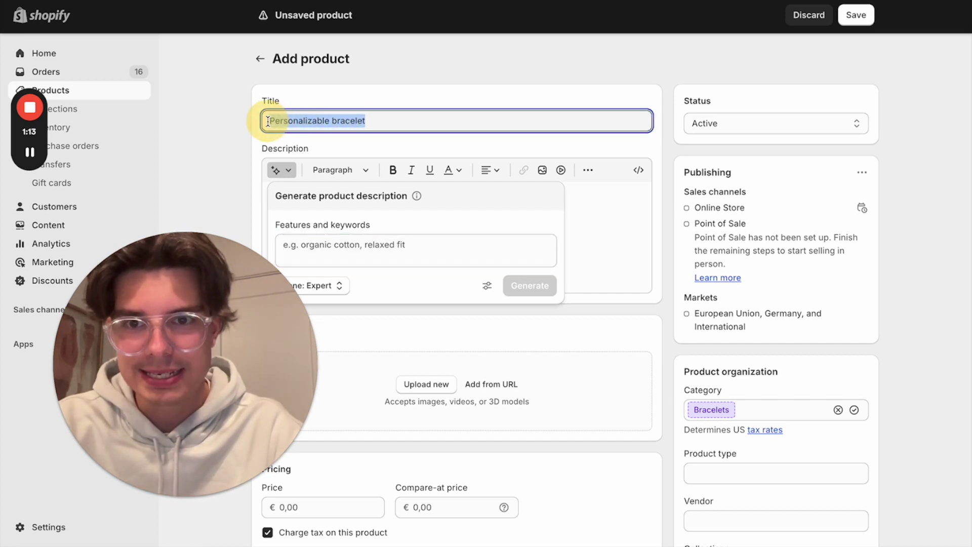
left_click(281, 169)
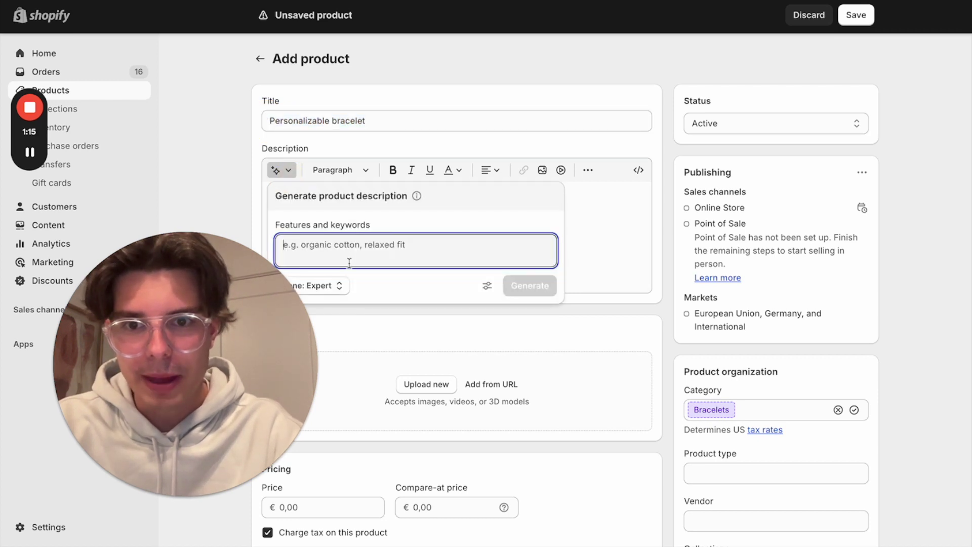
key("ctrl+v")
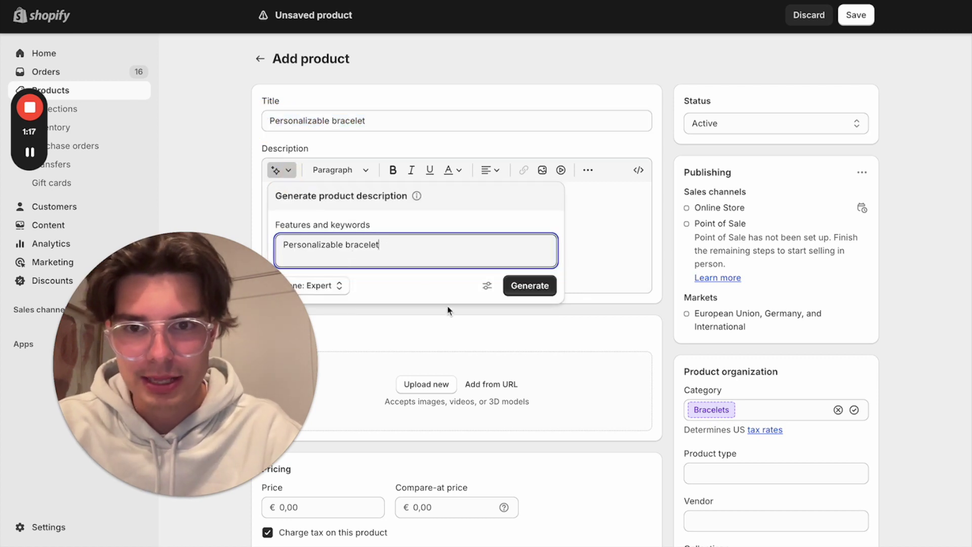
type("with ")
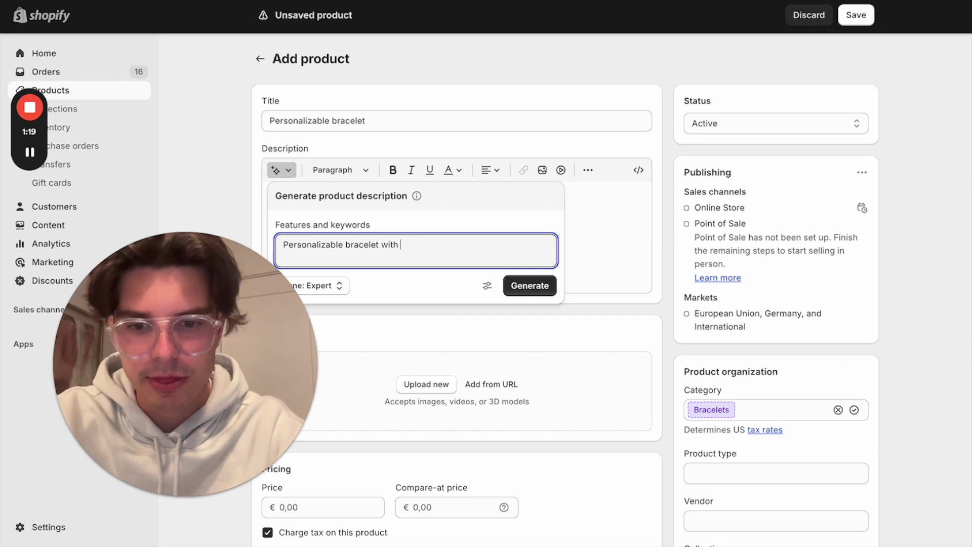
type("engraving")
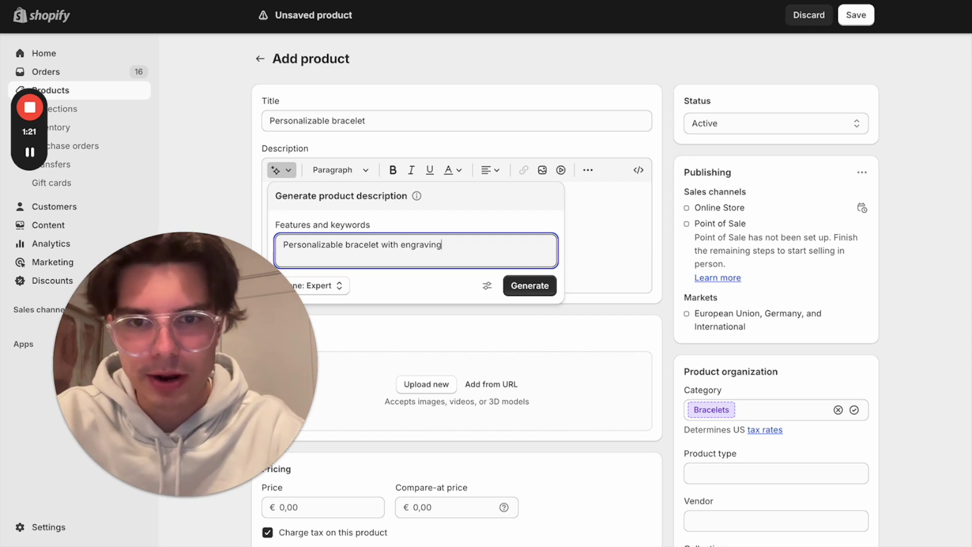
left_click(530, 285)
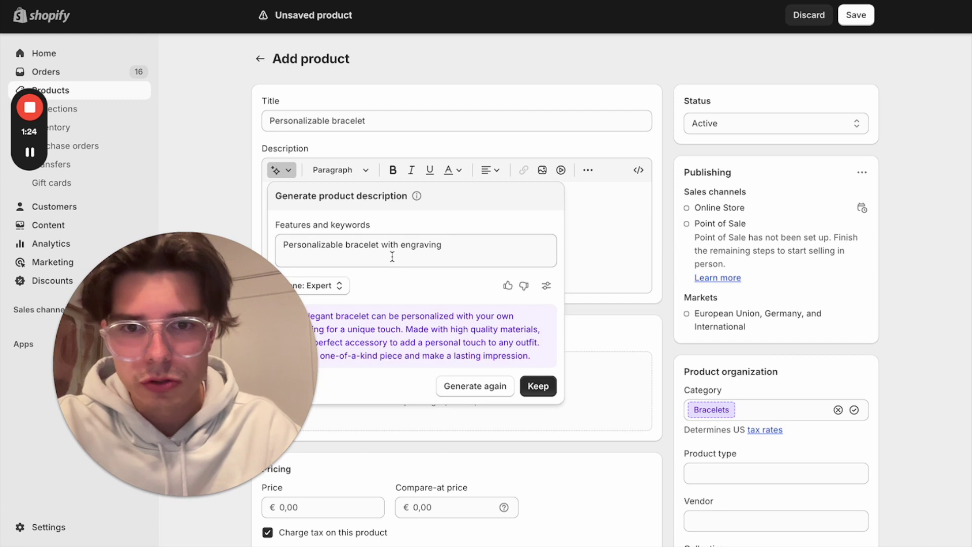
left_click(538, 386)
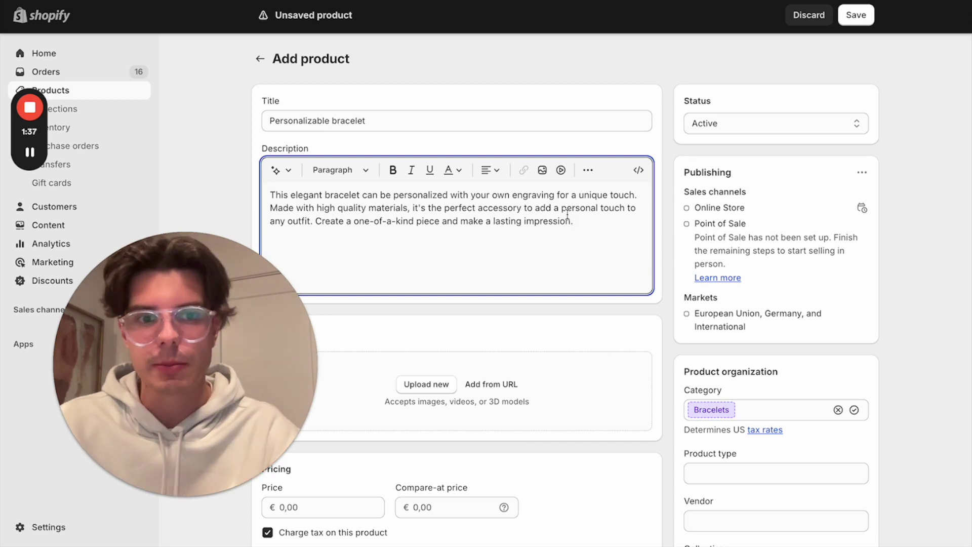
scroll(506, 344, "down", 2)
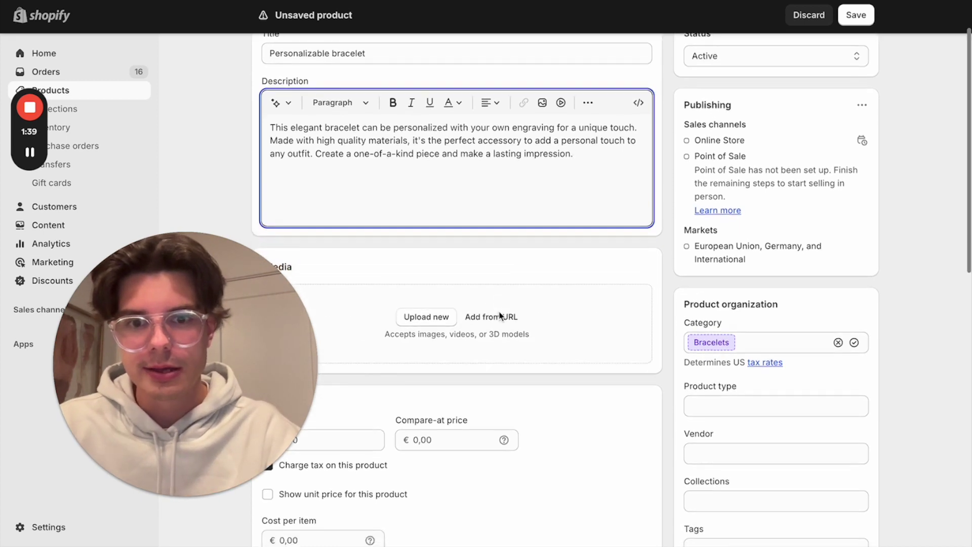
Upload Bracelet.webp as the product's media photo
mouse_move(197, 359)
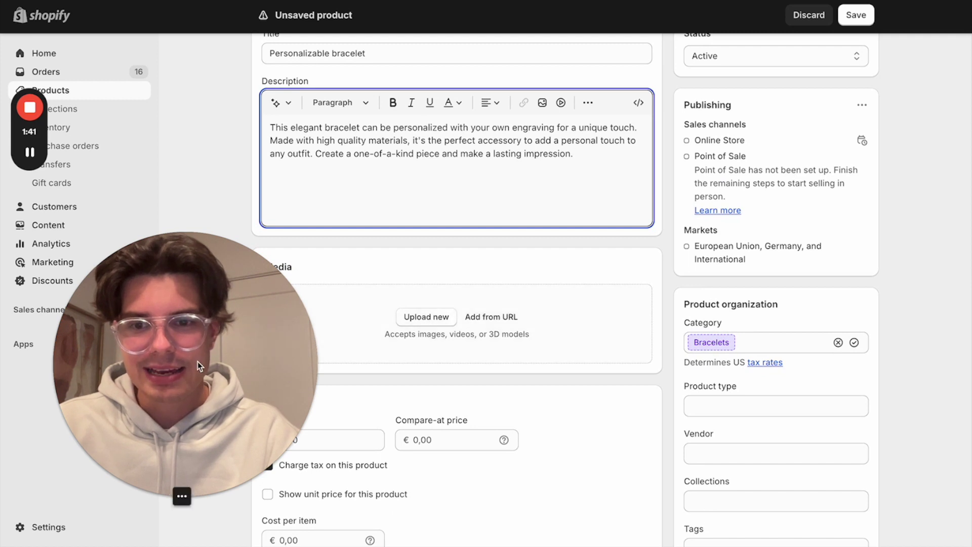
left_click(166, 495)
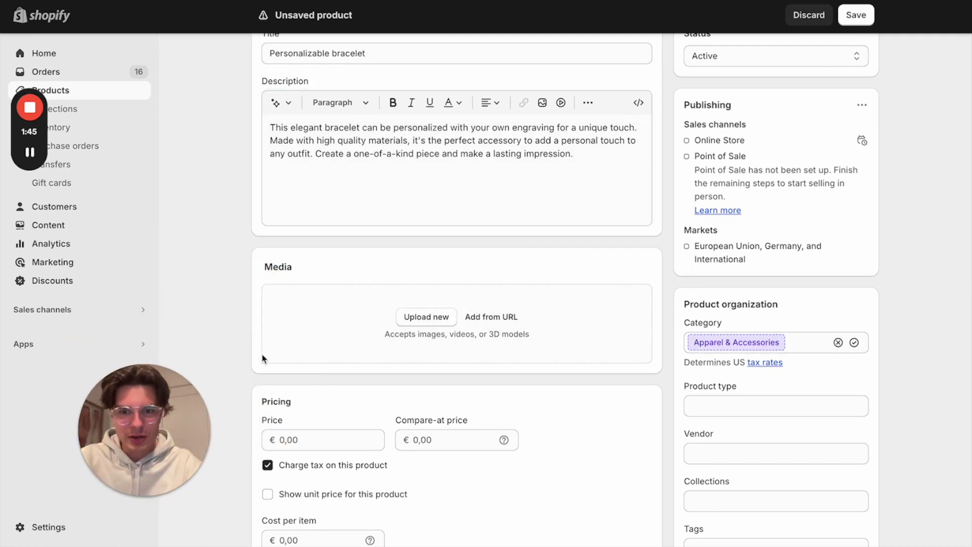
left_click(436, 282)
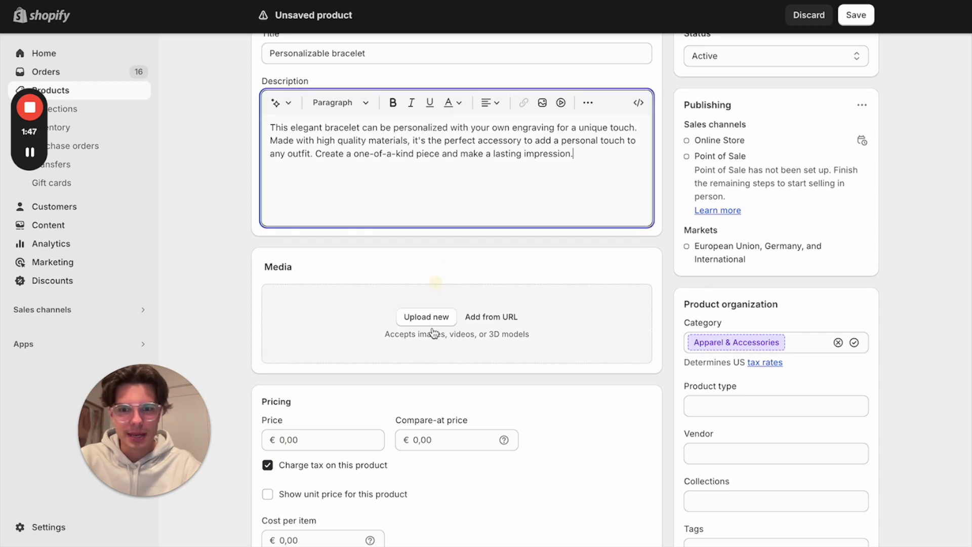
left_click(433, 320)
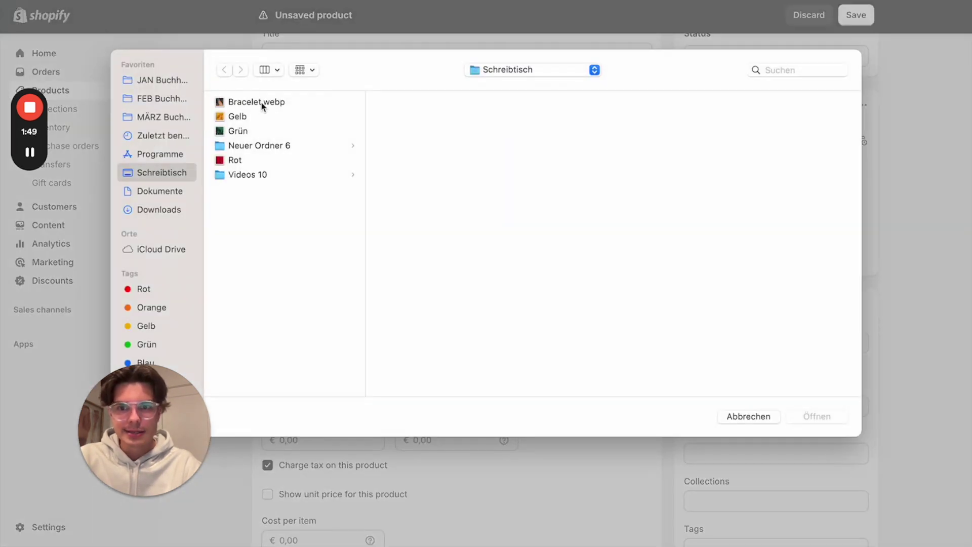
left_click(260, 102)
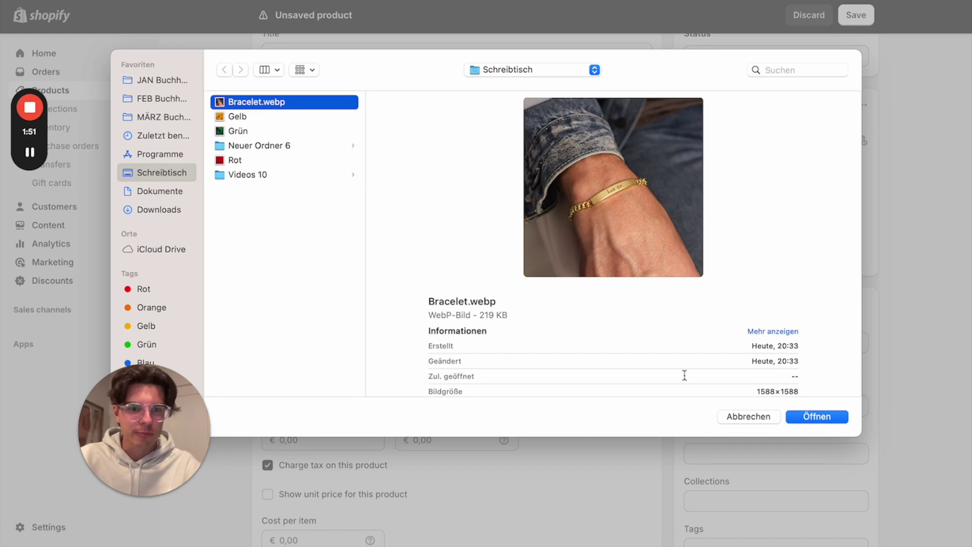
left_click(805, 419)
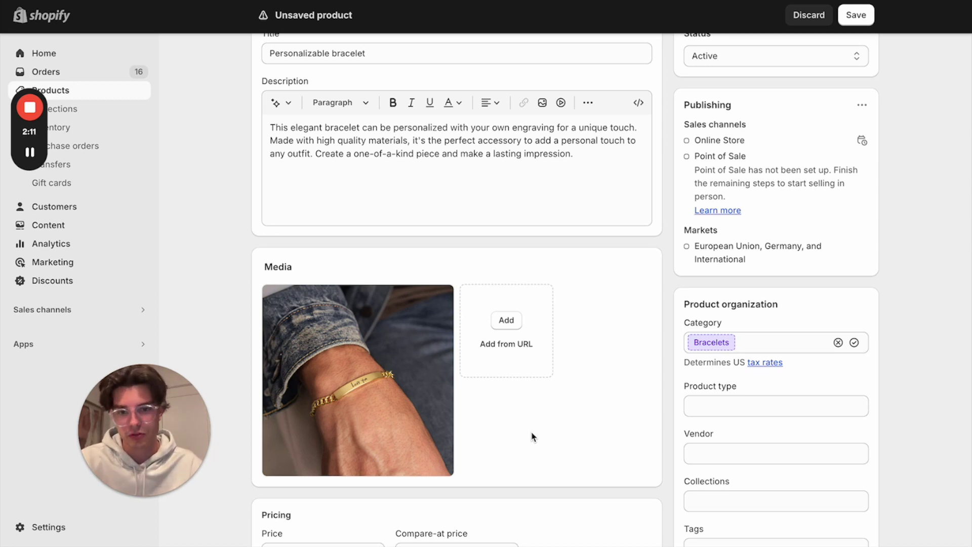
Set the price to €39,99 and the compare-at price to €59,99
scroll(532, 435, "down", 3)
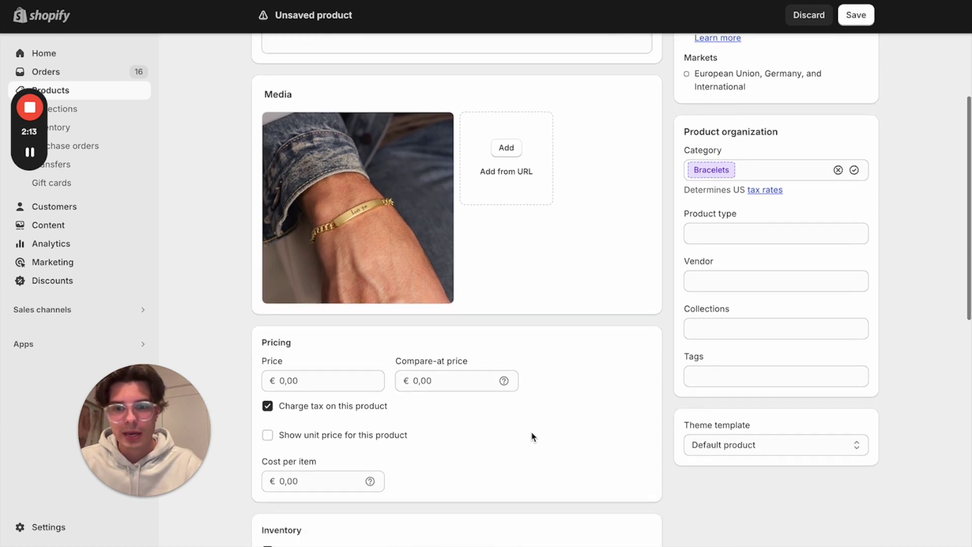
left_click(288, 379)
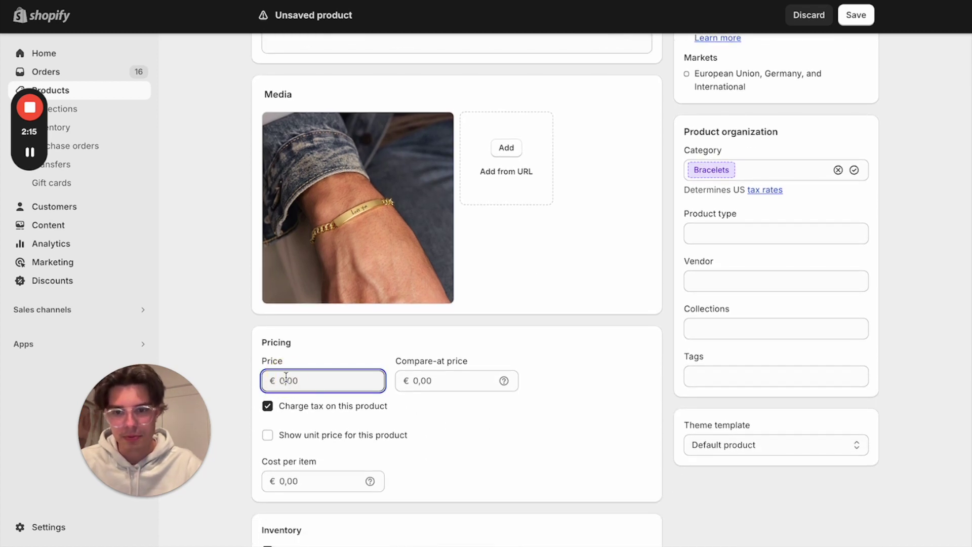
type("39,99")
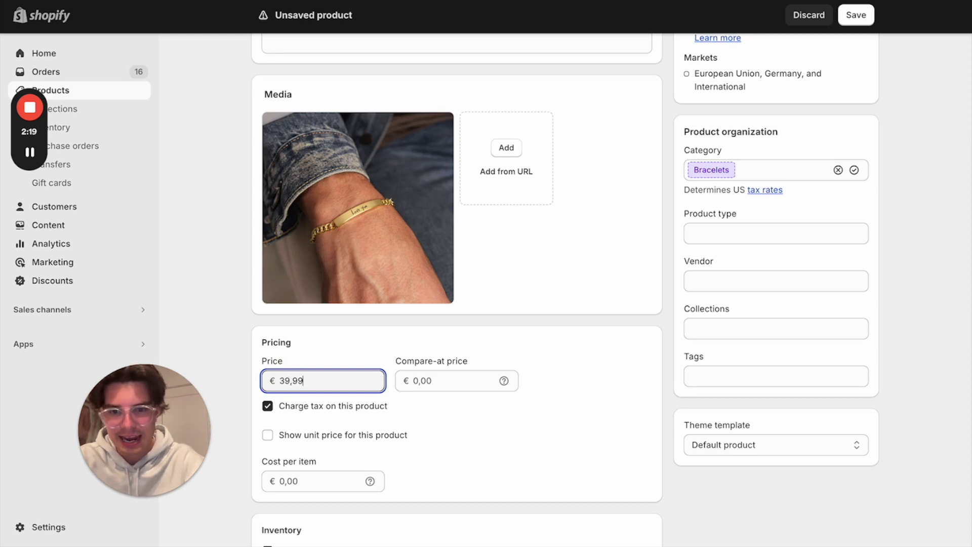
left_click(445, 435)
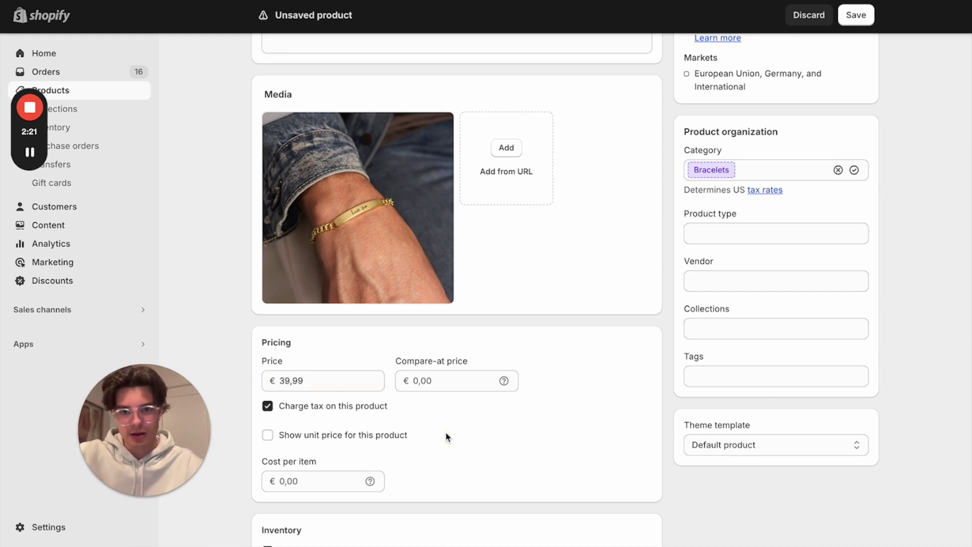
left_click(417, 383)
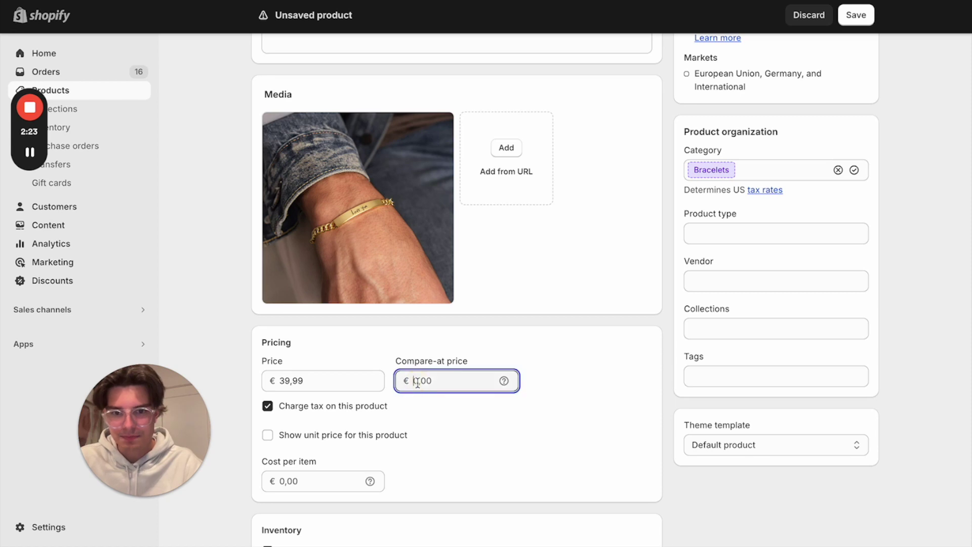
type("59")
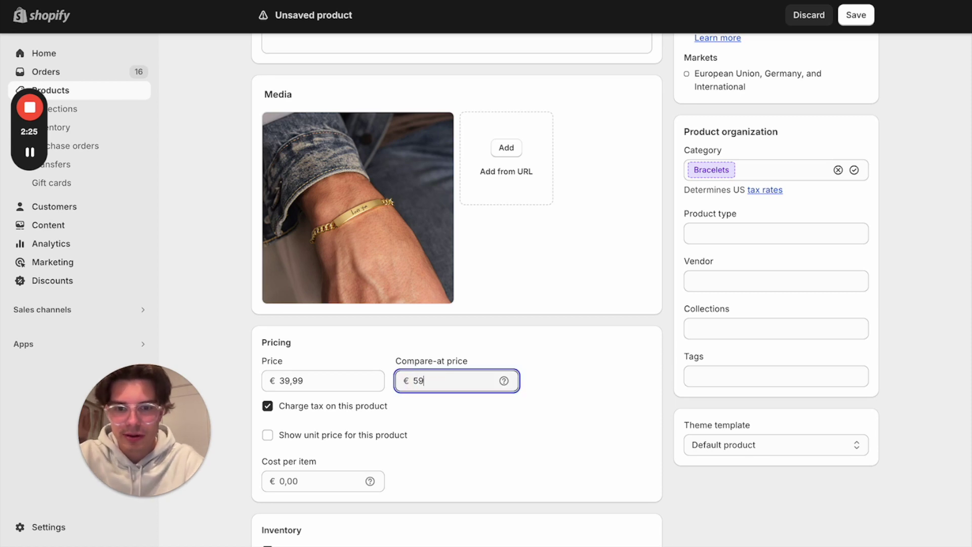
type(",99")
left_click(545, 361)
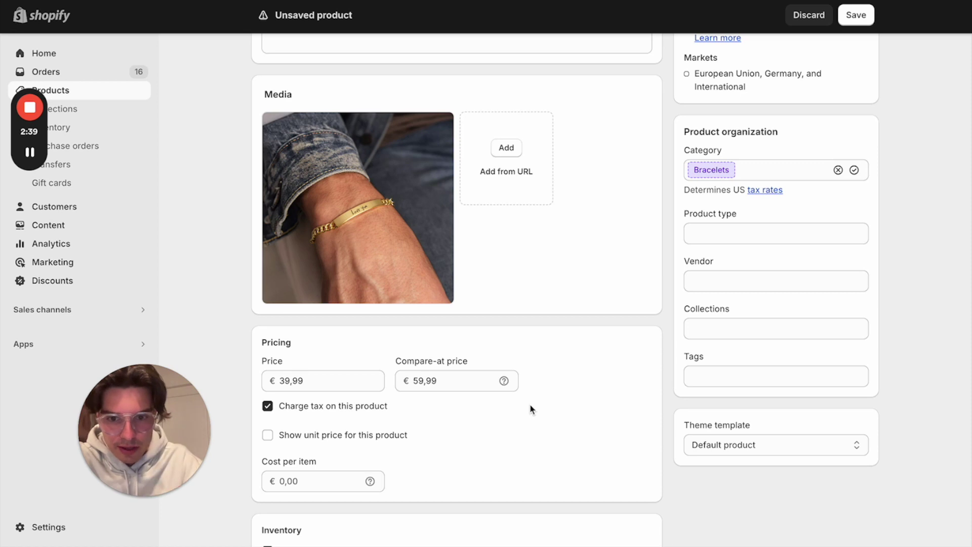
Enter €14,99 as the cost per item
scroll(531, 408, "down", 3)
scroll(283, 342, "up", 2)
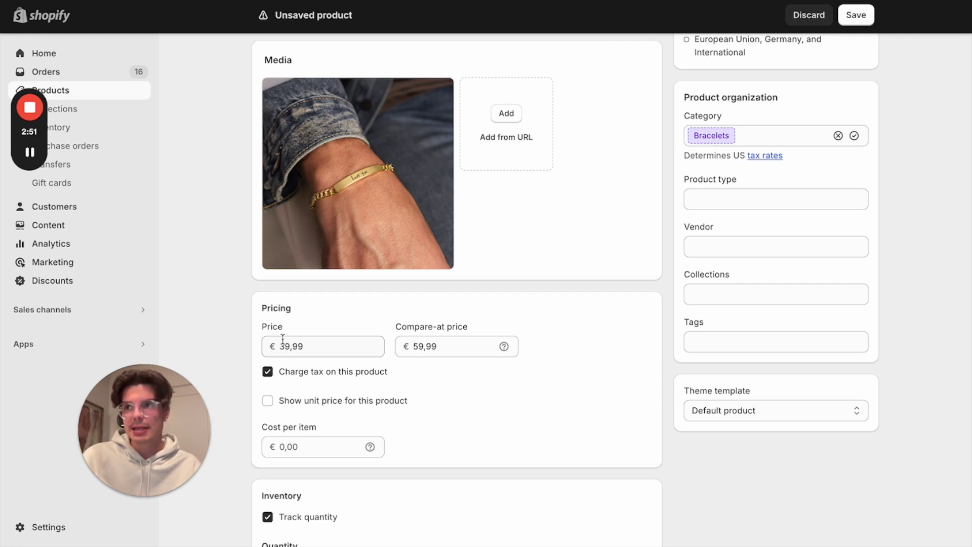
left_click(284, 444)
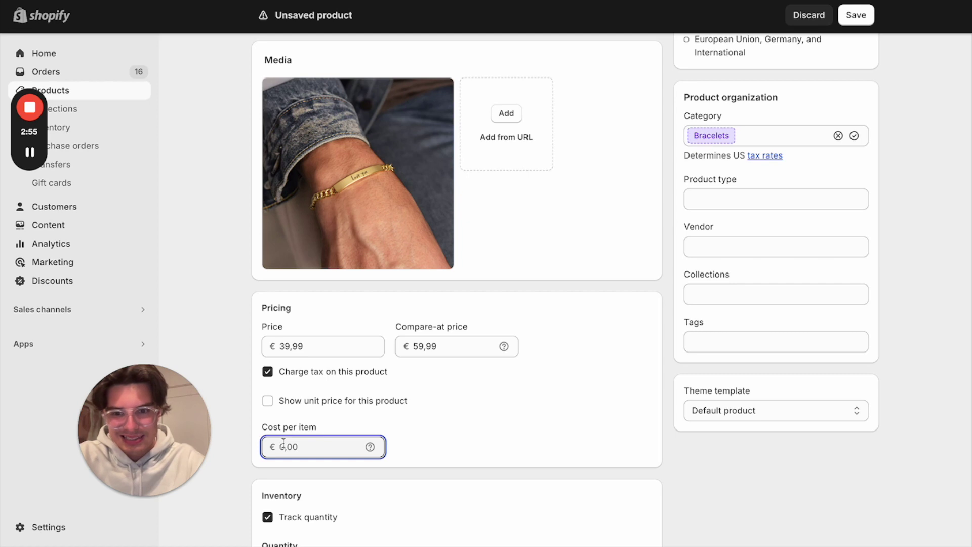
type("1")
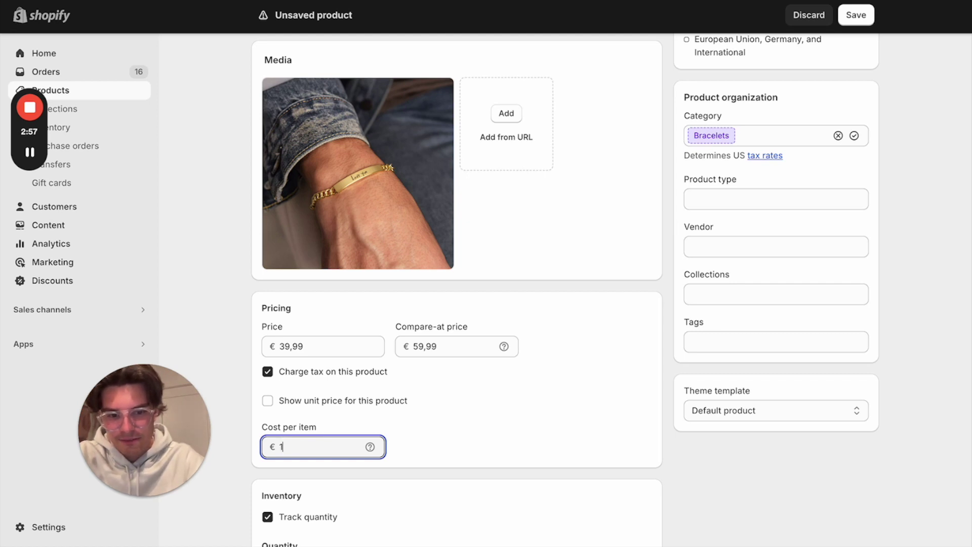
type("4,99")
left_click(465, 427)
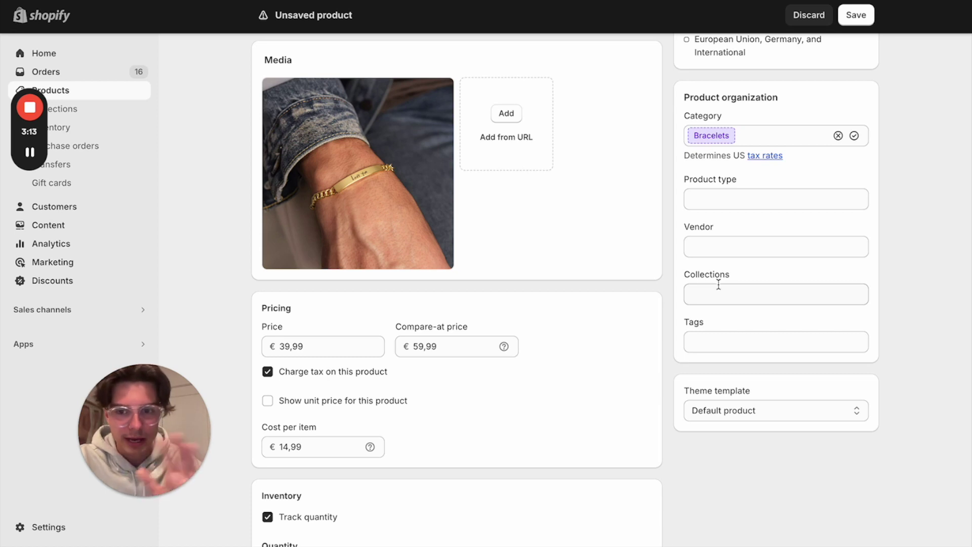
scroll(552, 424, "down", 2)
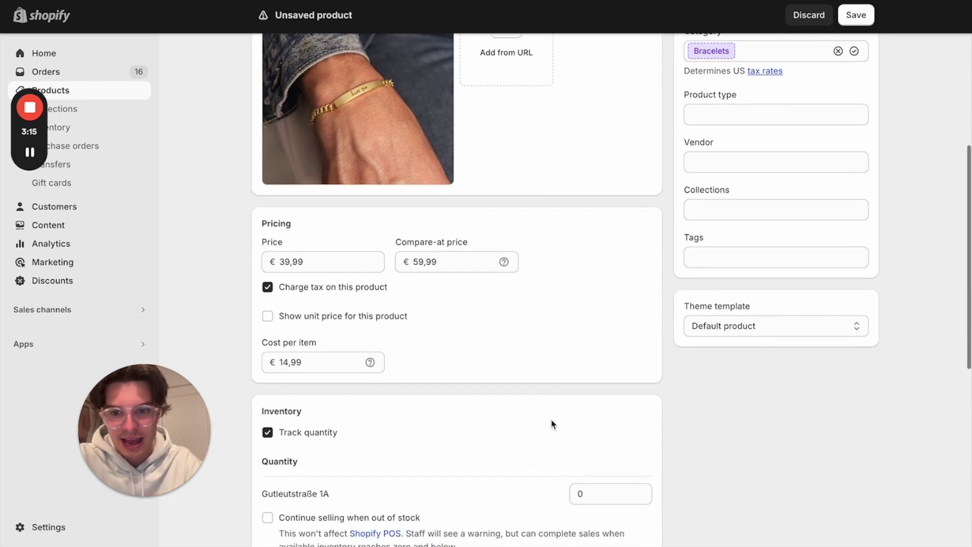
Set the stock quantity at the store's location to 100 units
scroll(552, 424, "down", 1)
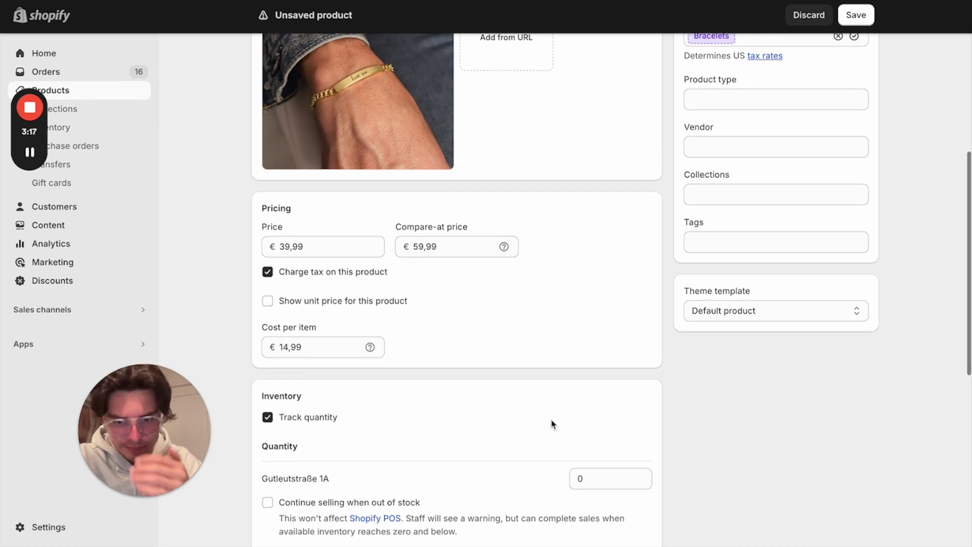
scroll(551, 424, "down", 1)
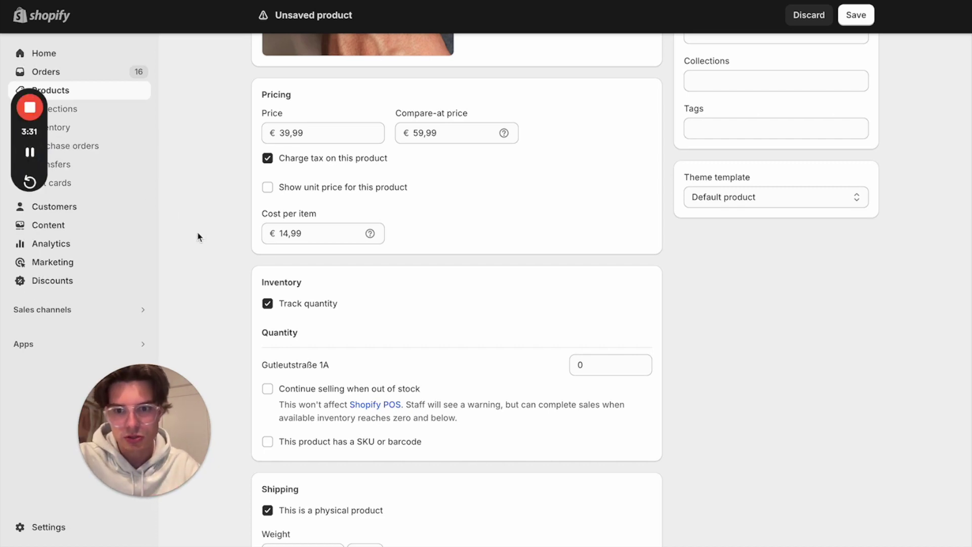
scroll(304, 372, "down", 1)
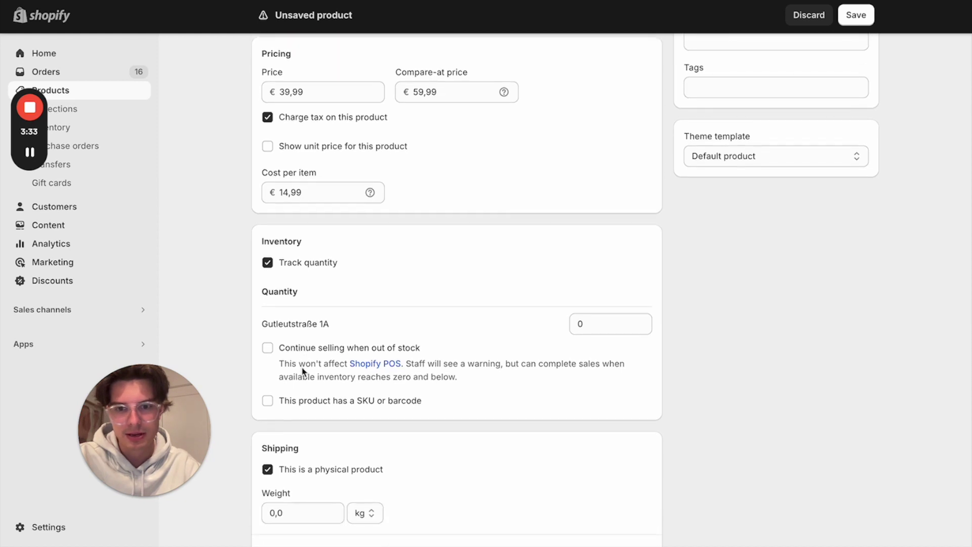
left_click(586, 327)
type("100")
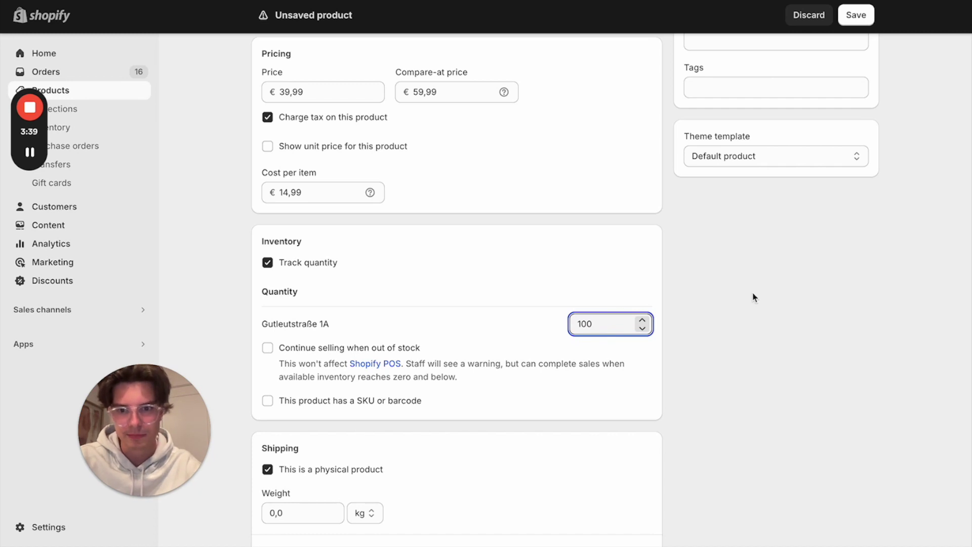
left_click(784, 289)
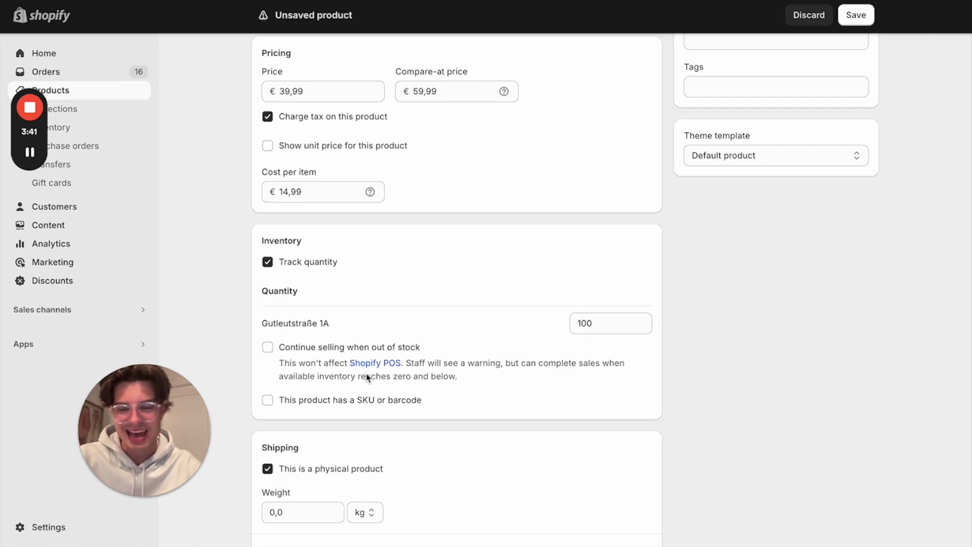
scroll(370, 378, "down", 1)
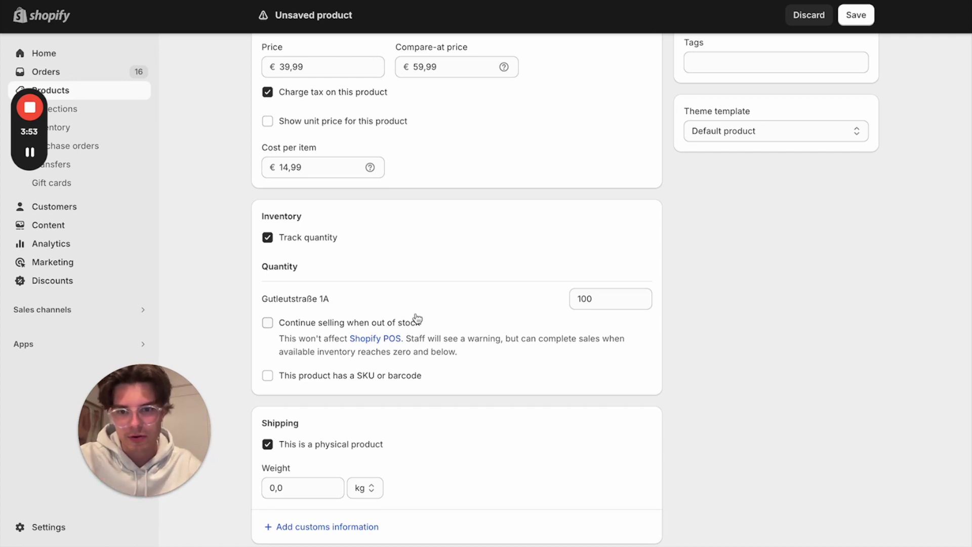
scroll(384, 404, "down", 2)
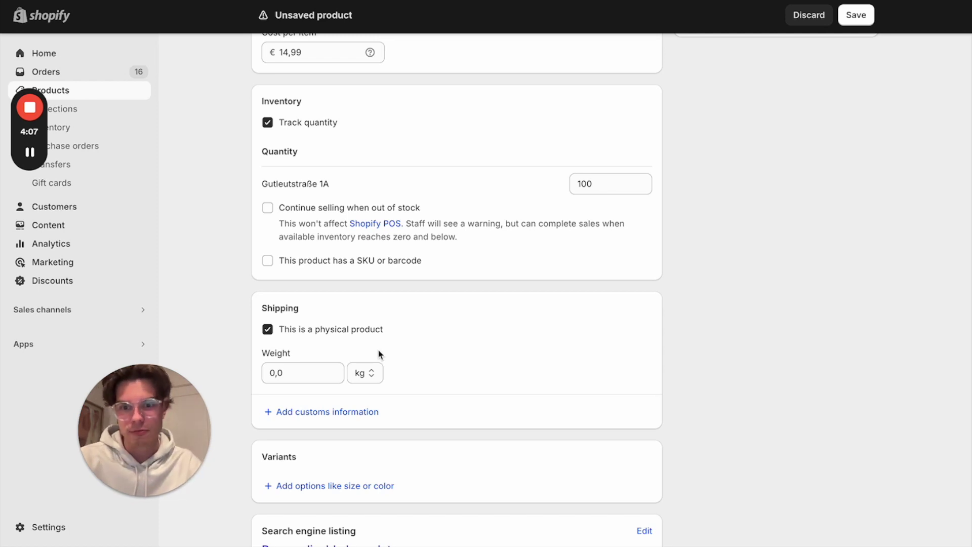
Replace the 0,0 weight with 0,500 so the shipping weight reads 0,5 kg
double_click(286, 372)
left_click(285, 372)
key("BackSpace")
type("500")
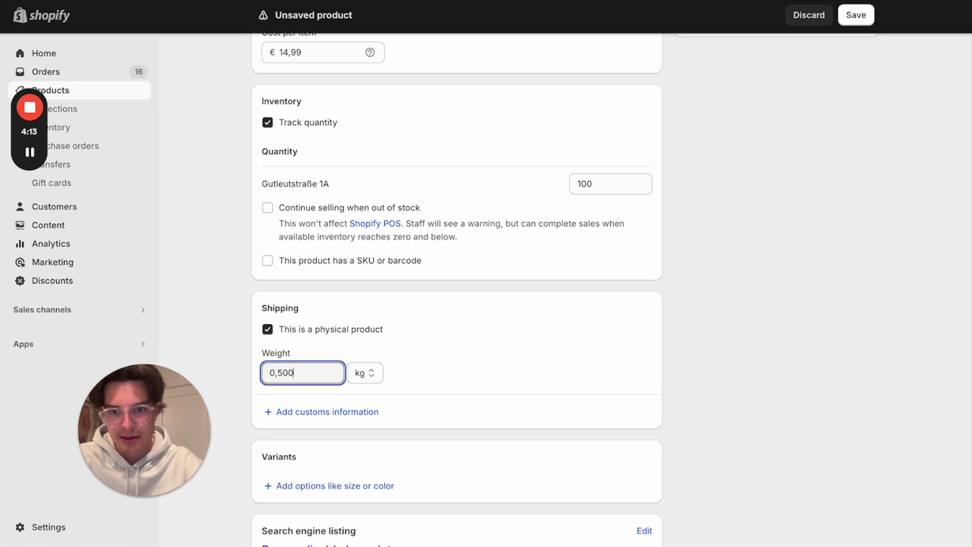
left_click(706, 356)
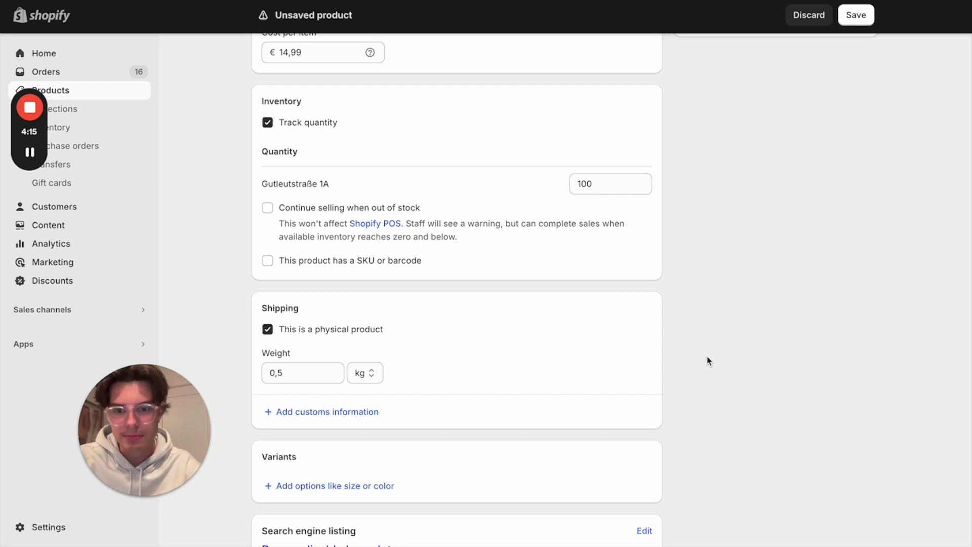
scroll(527, 424, "down", 2)
scroll(527, 424, "down", 1)
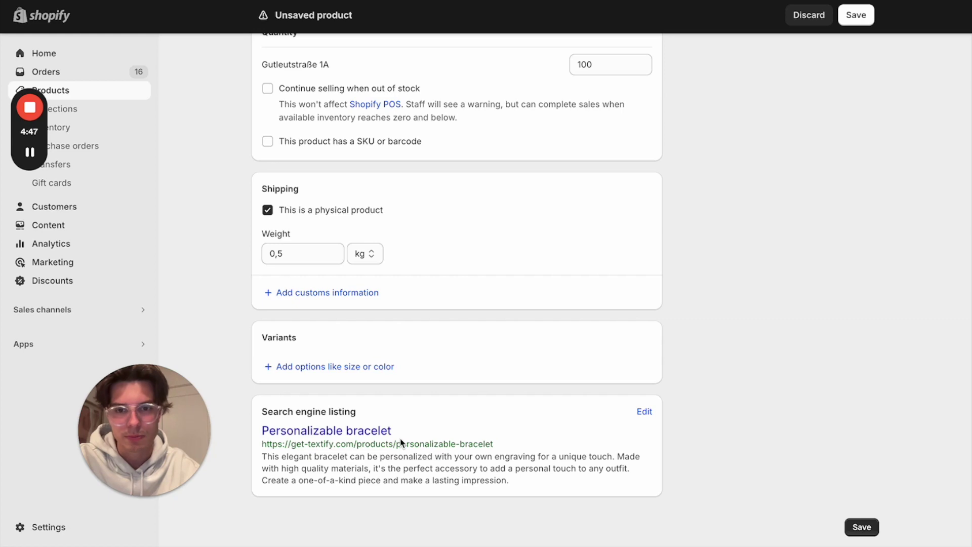
scroll(418, 384, "up", 15)
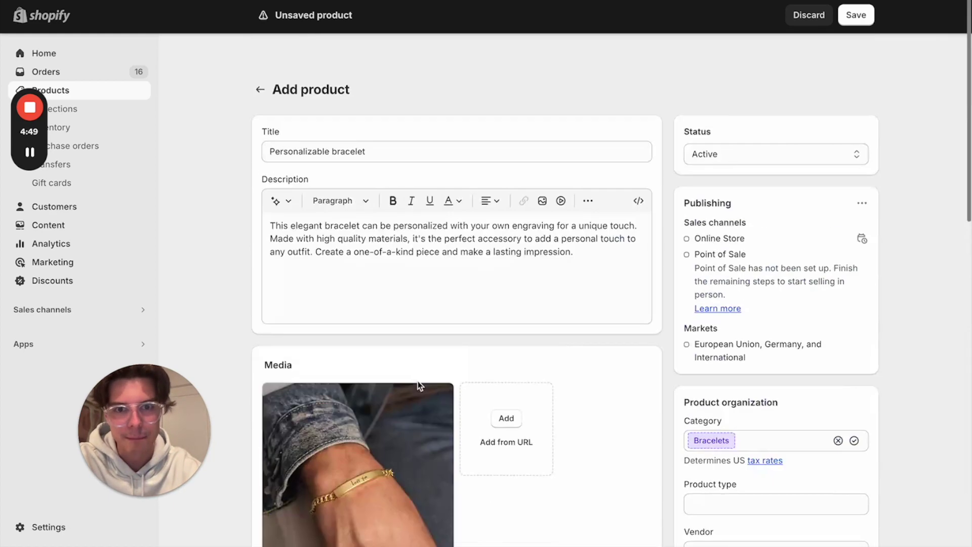
Save the Personalizable bracelet as an active product on the Online Store
scroll(420, 370, "down", 15)
scroll(694, 479, "up", 15)
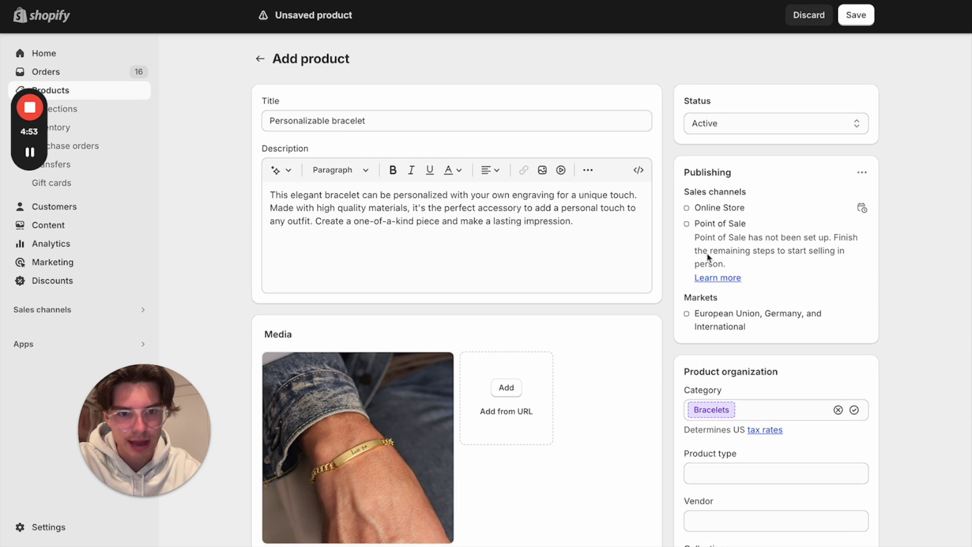
scroll(685, 361, "down", 15)
left_click(861, 527)
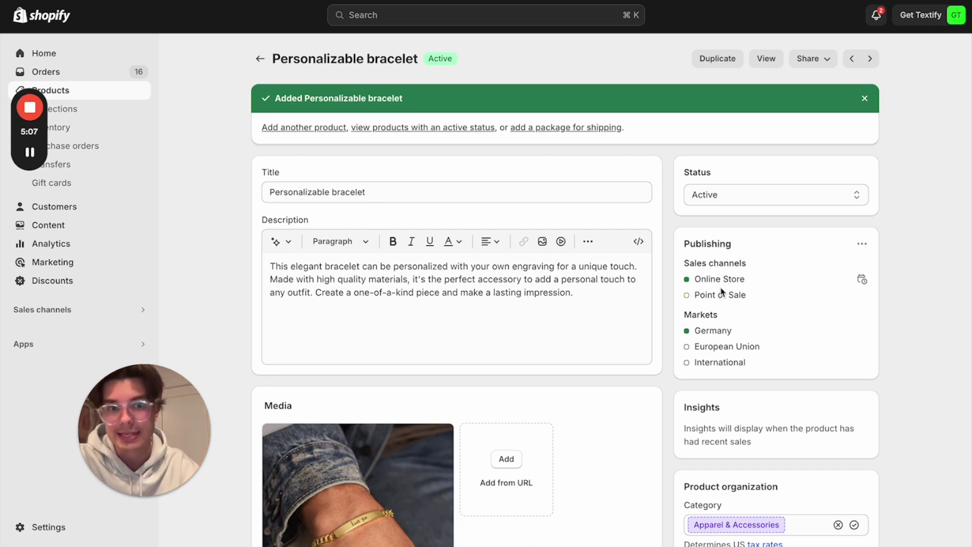
Preview the bracelet's storefront page at €39,99, then close it to return to the admin
mouse_move(35, 154)
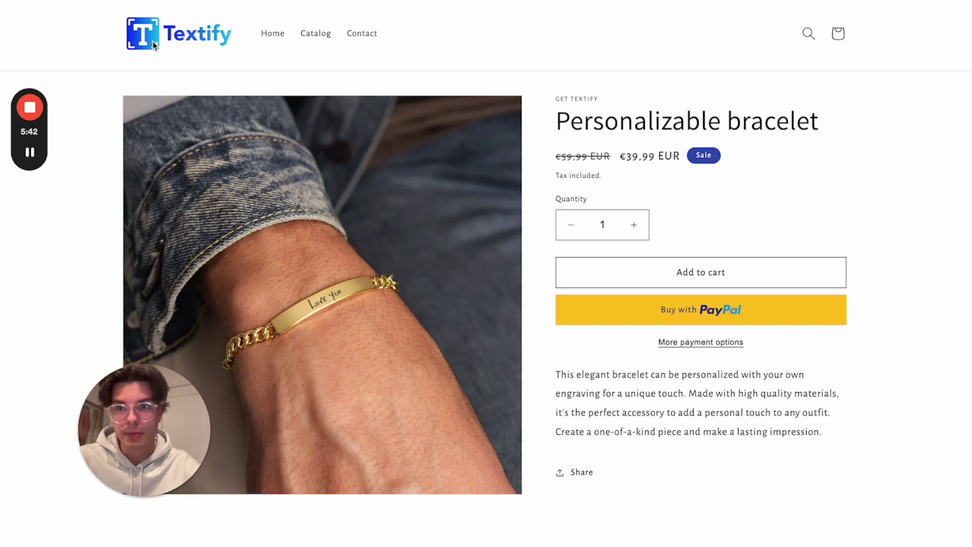
key("ctrl+w")
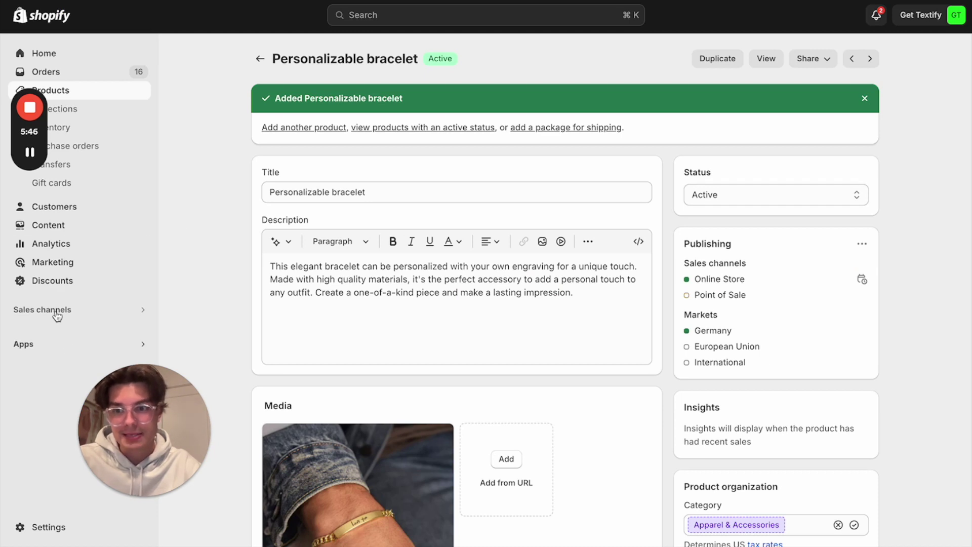
Open Textbox by Textify from Apps and start a new Simple textbox field
left_click(65, 343)
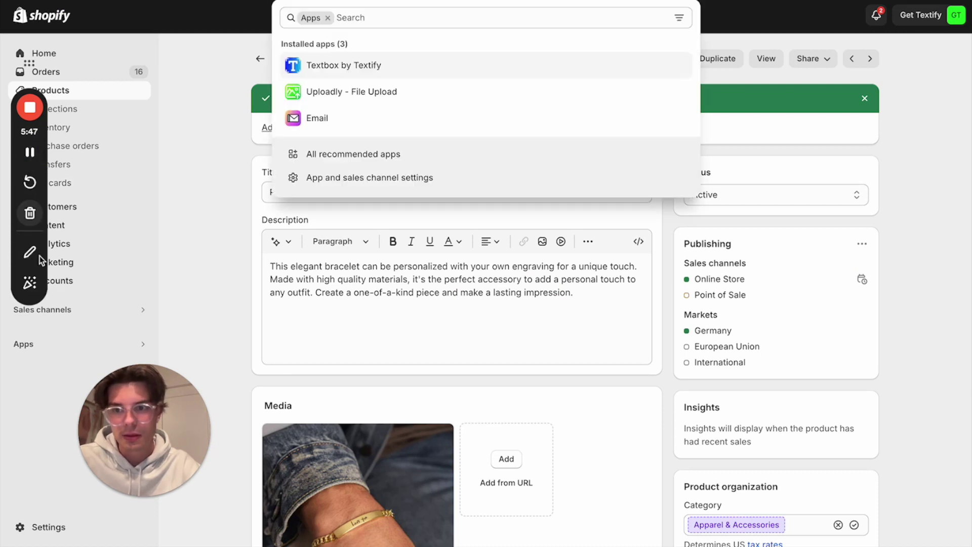
left_click(353, 69)
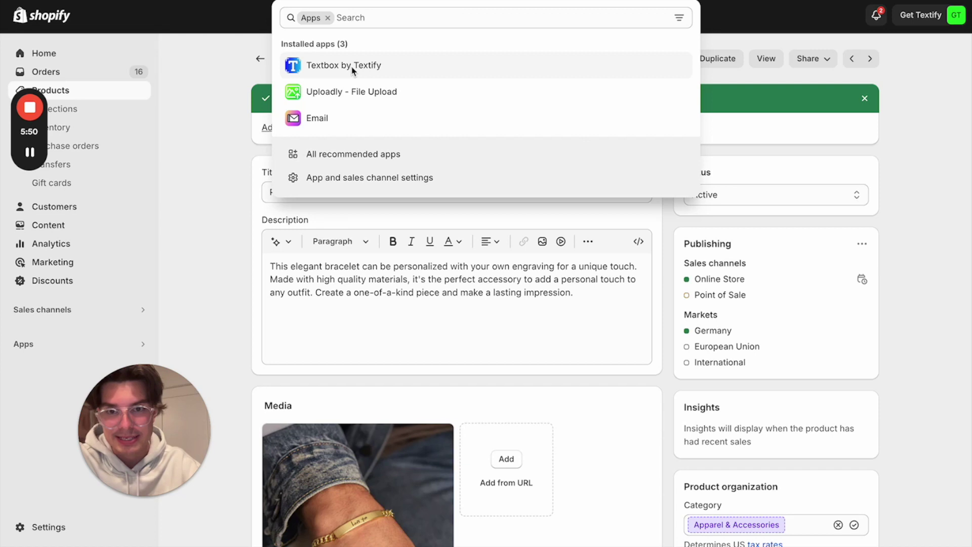
left_click(353, 69)
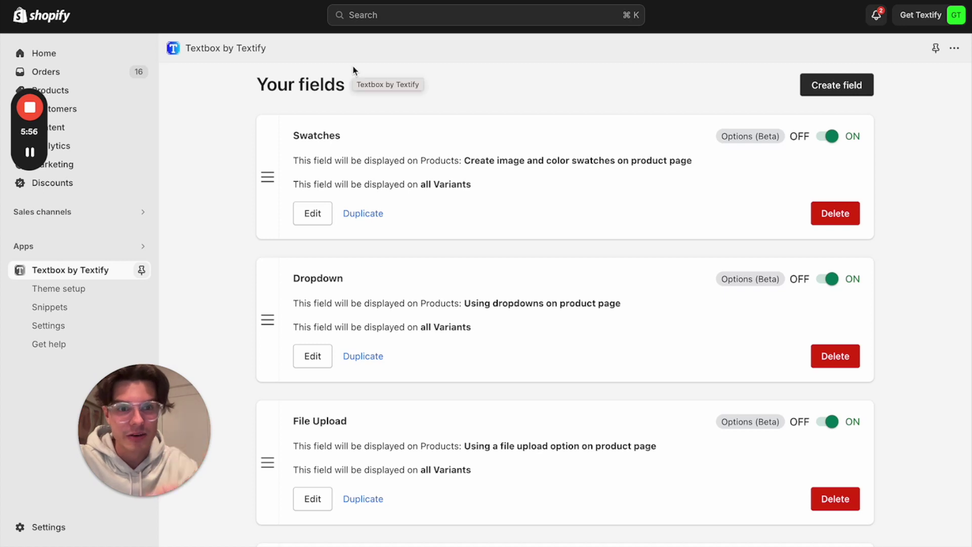
left_click(850, 89)
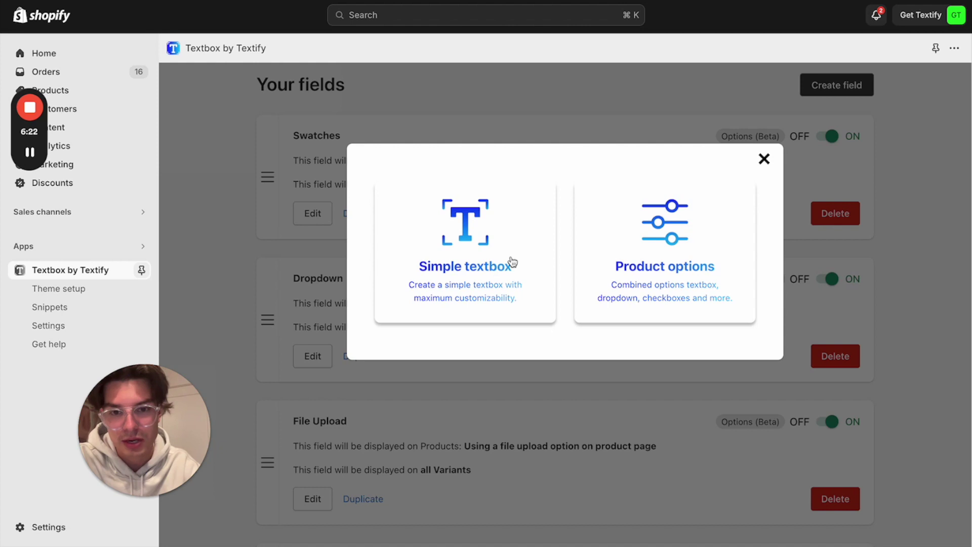
left_click(473, 279)
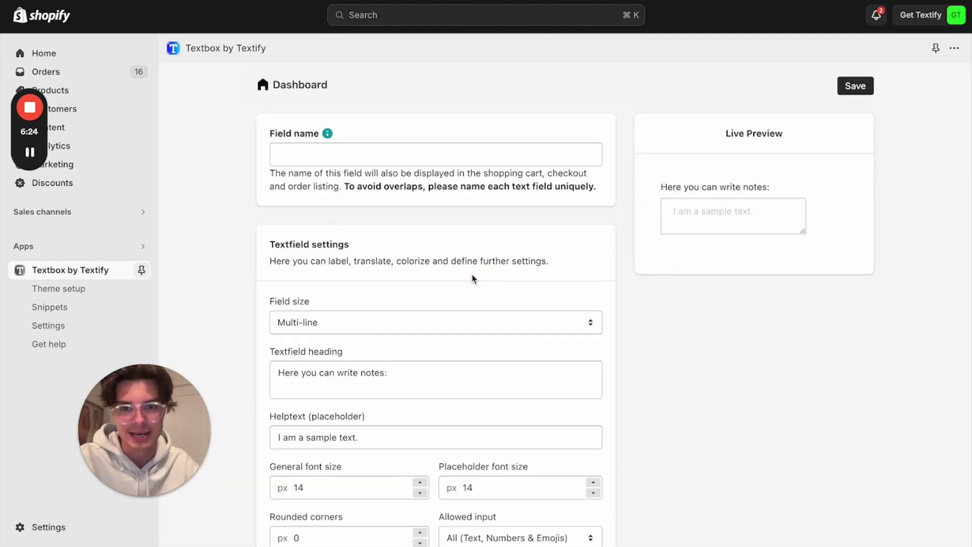
Name the field 'Textfield for personalization', make it single-line, and switch off resizing
left_click(395, 153)
type("Text")
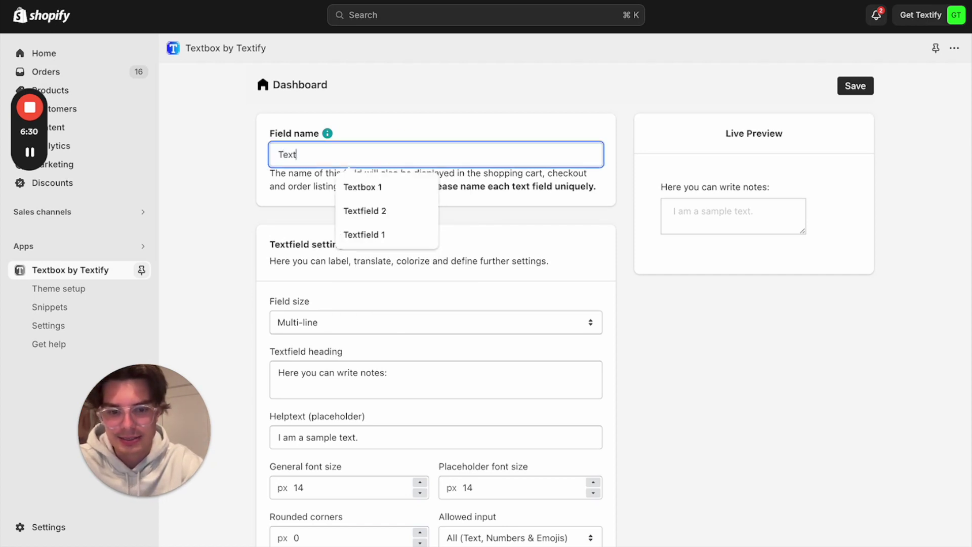
type("field ")
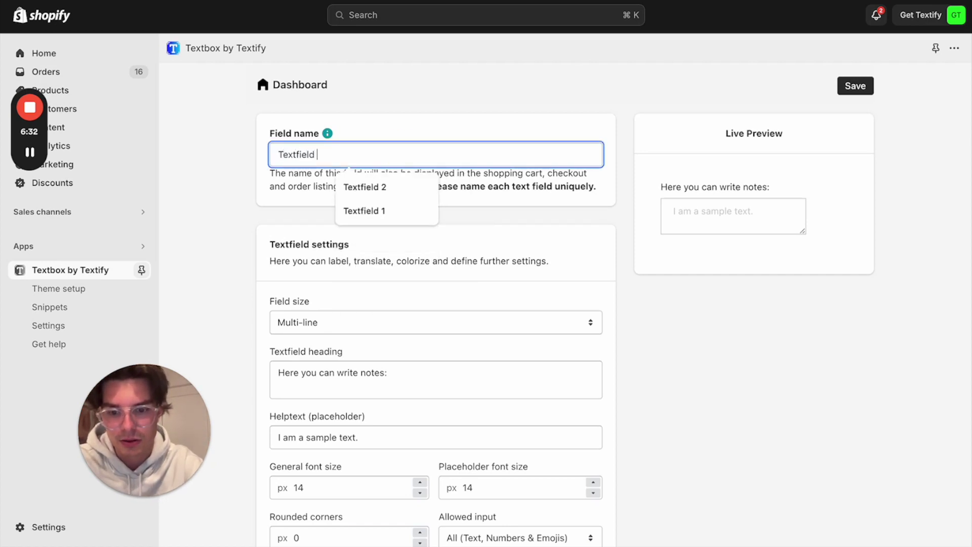
type("for perso")
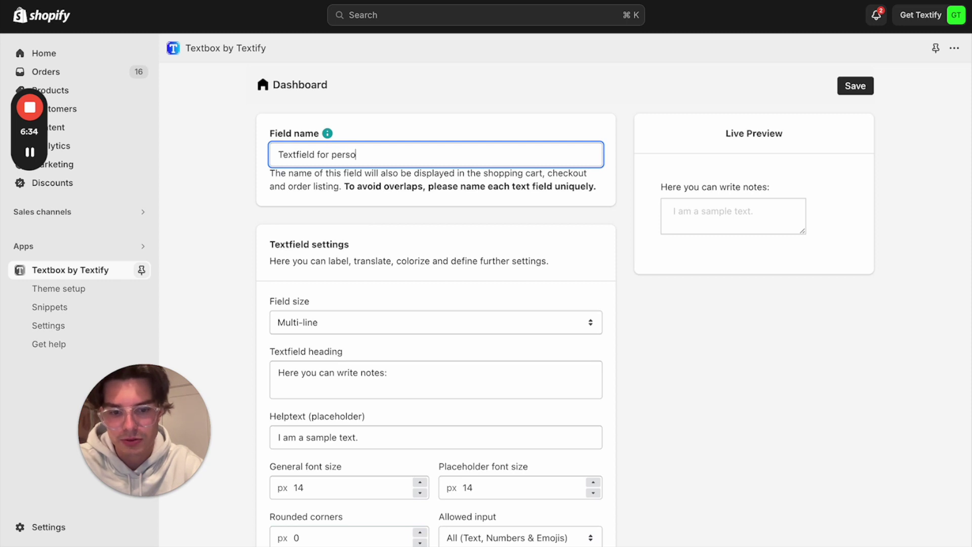
type("nalization")
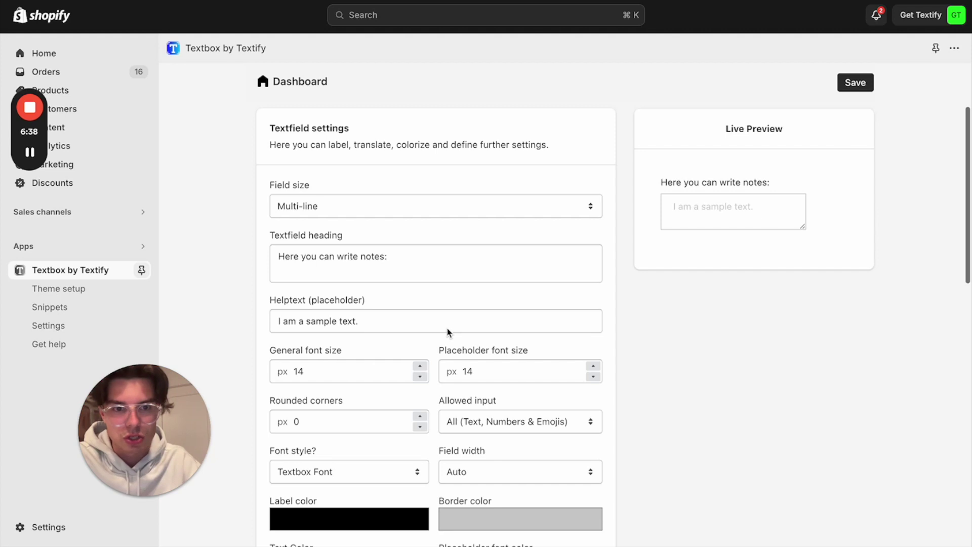
left_click(410, 210)
left_click(381, 193)
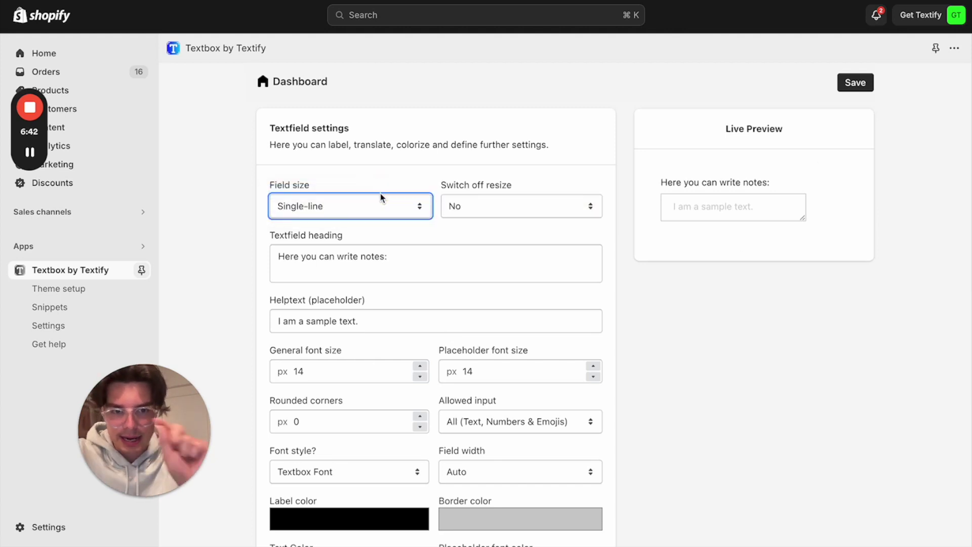
left_click(450, 206)
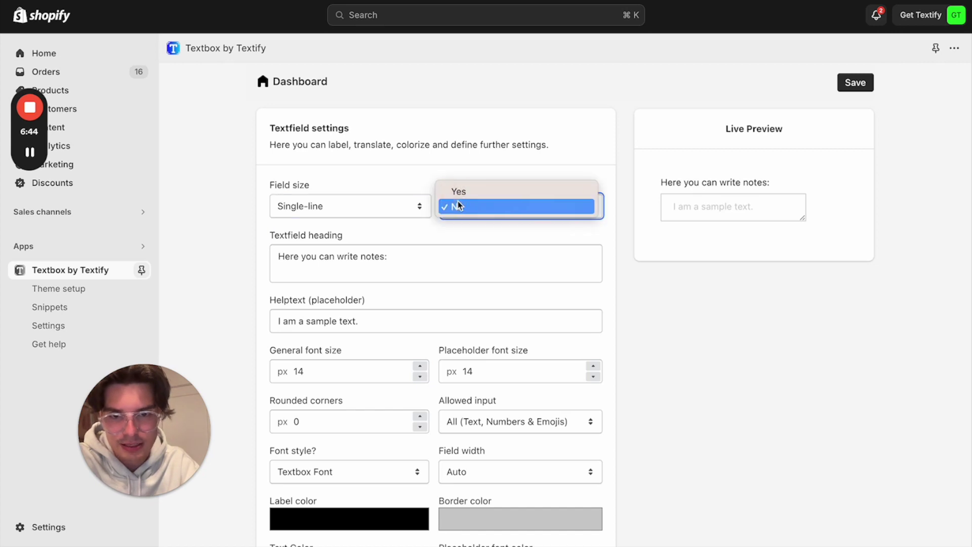
left_click(508, 190)
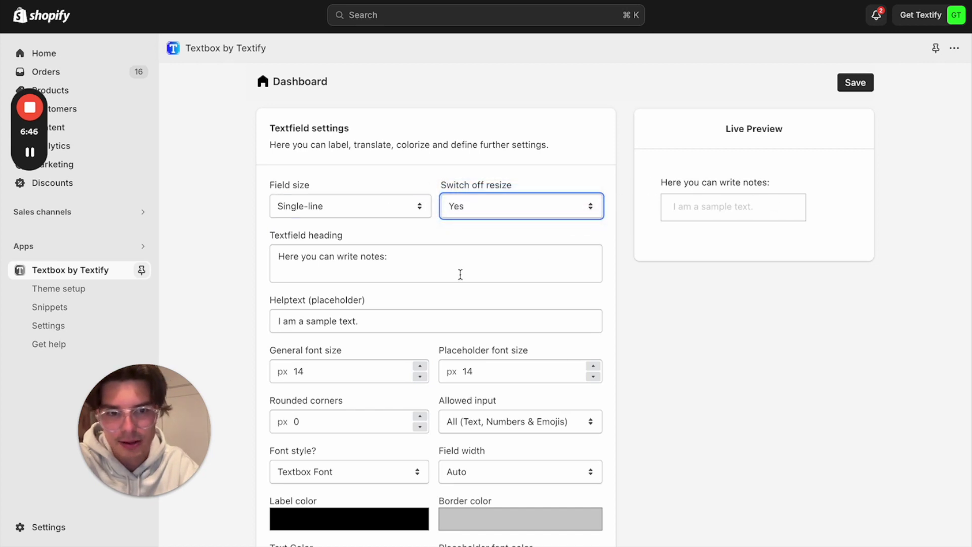
Set the heading to 'Please enter your names:' and the placeholder to 'Peter & Anna'
left_click_drag(397, 259, 252, 256)
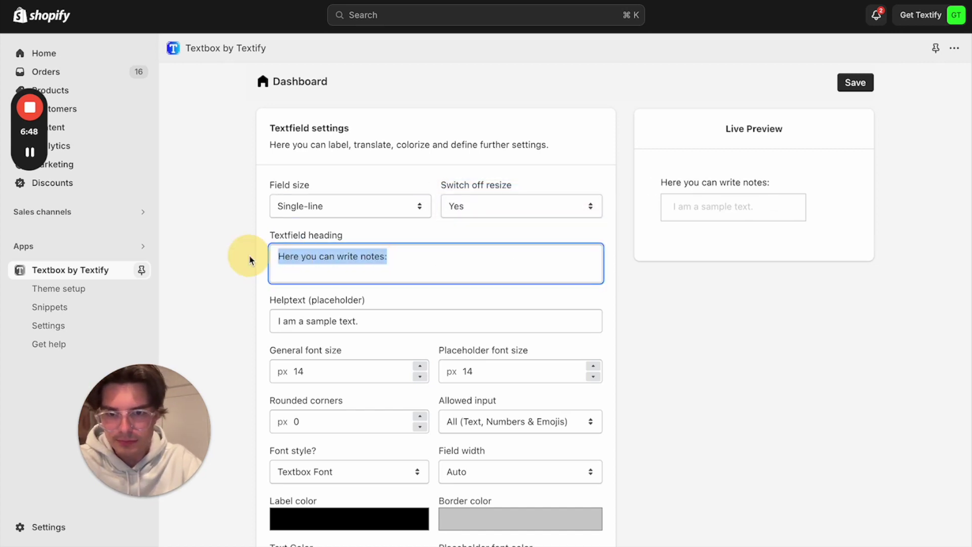
type("Please enter t")
type("he ")
type("your names:")
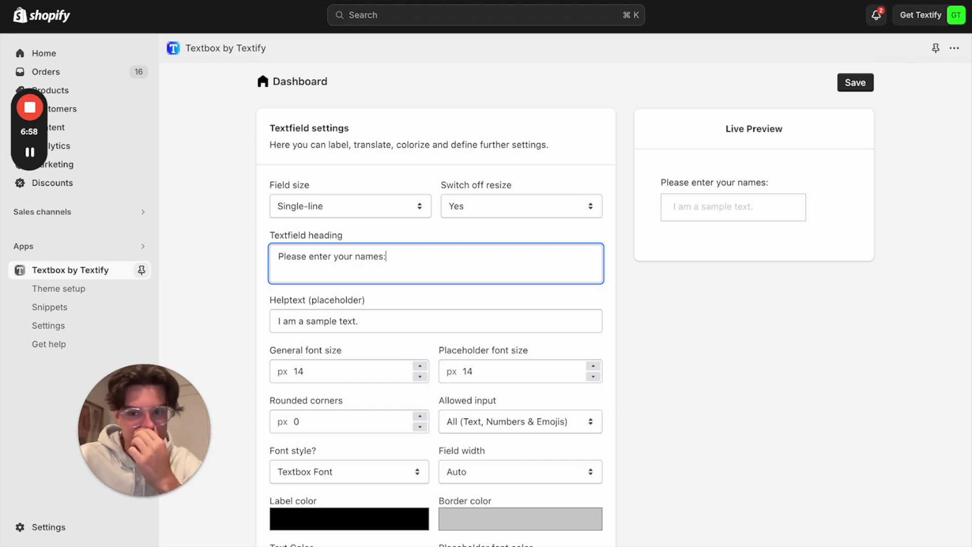
left_click(369, 327)
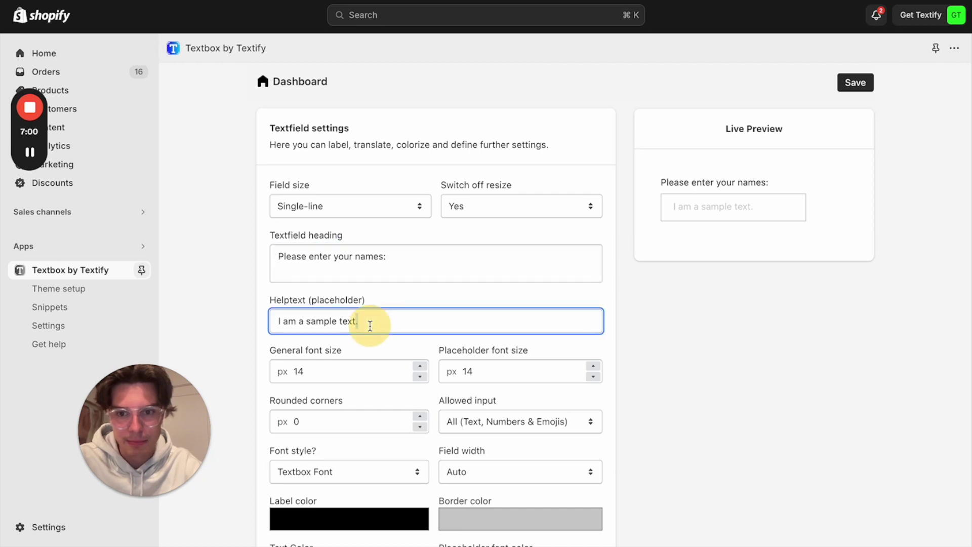
key("super+a")
type("Peter & anna")
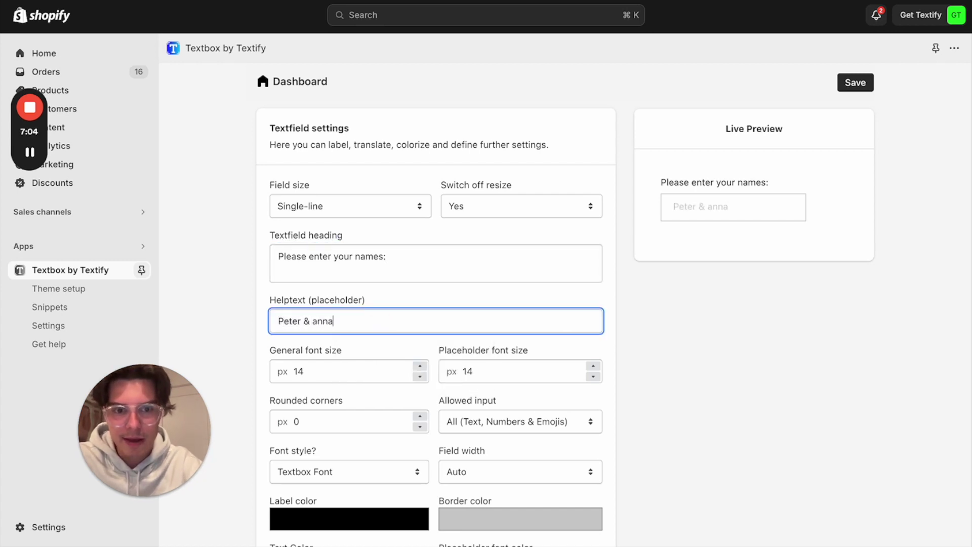
left_click(317, 321)
key("BackSpace")
type("A")
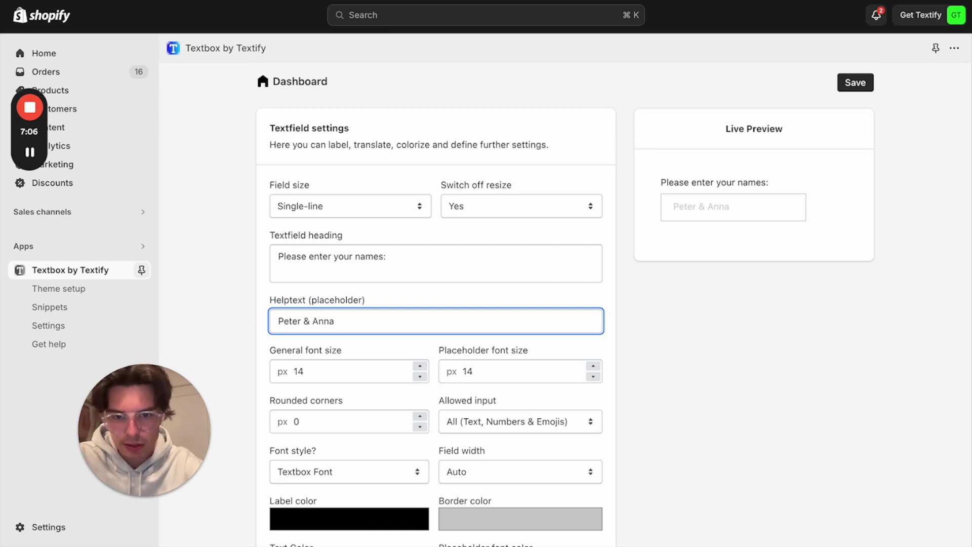
left_click(279, 320)
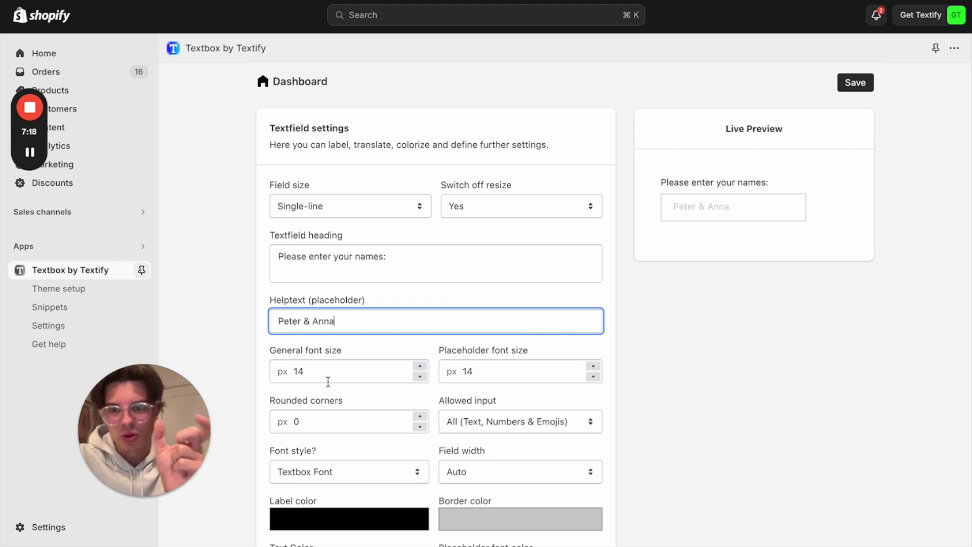
scroll(365, 414, "down", 4)
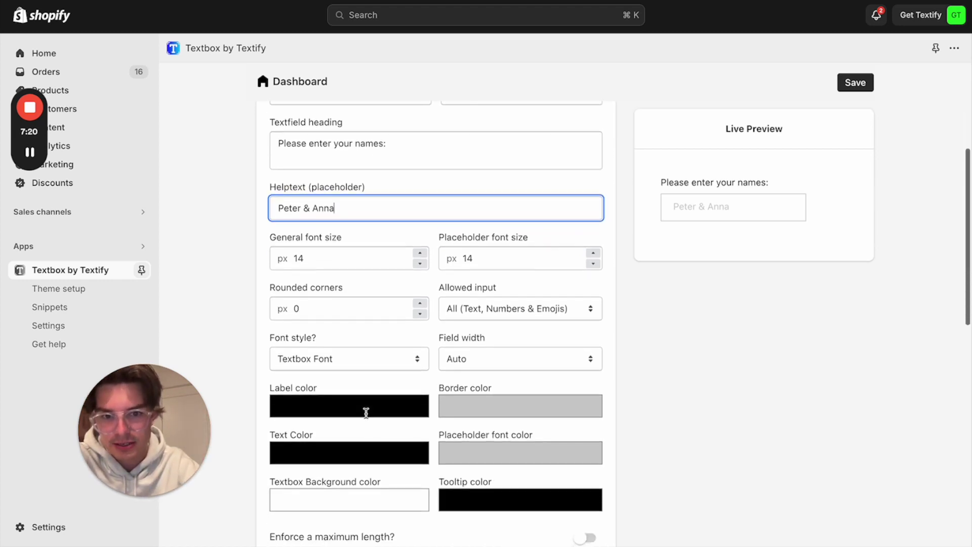
scroll(365, 413, "down", 2)
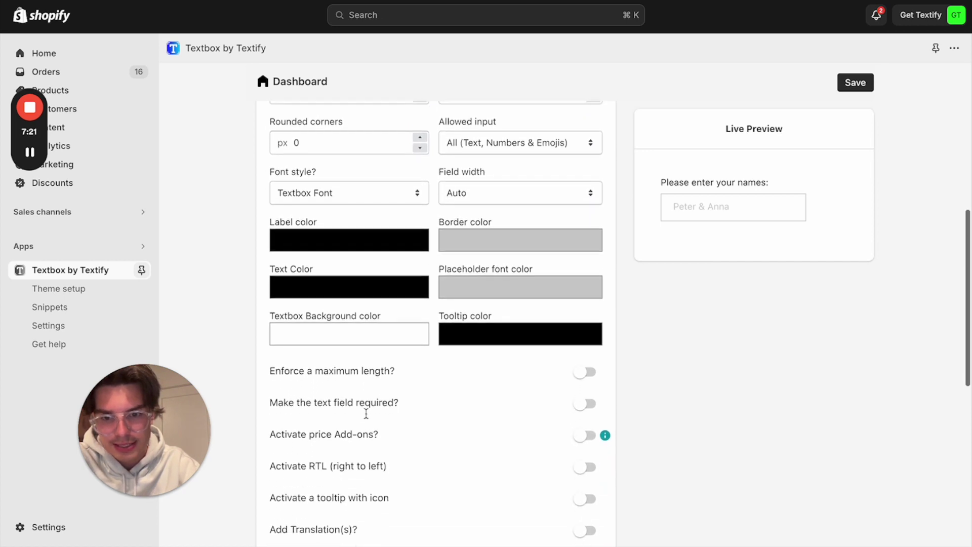
Limit the field to a maximum of 15 characters and allow text-only input
left_click(585, 372)
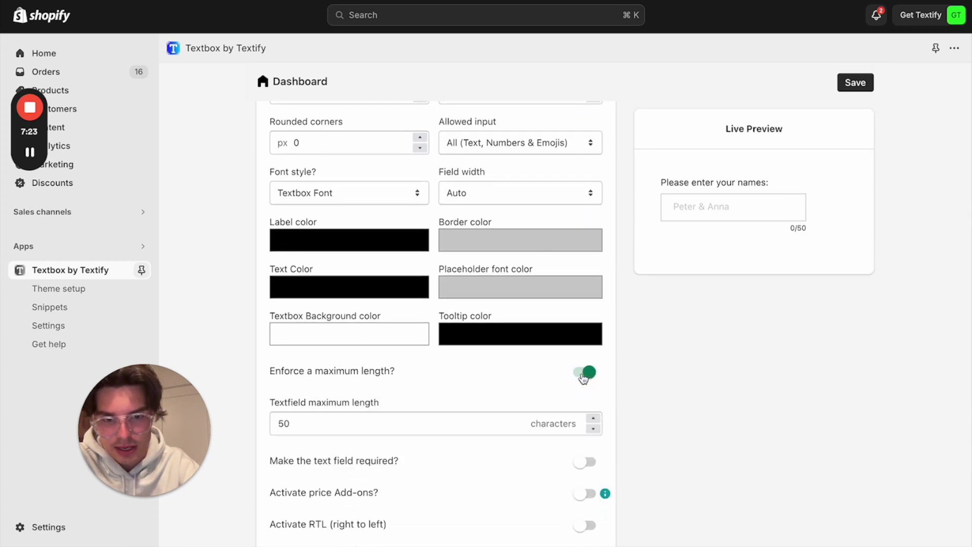
left_click(346, 423)
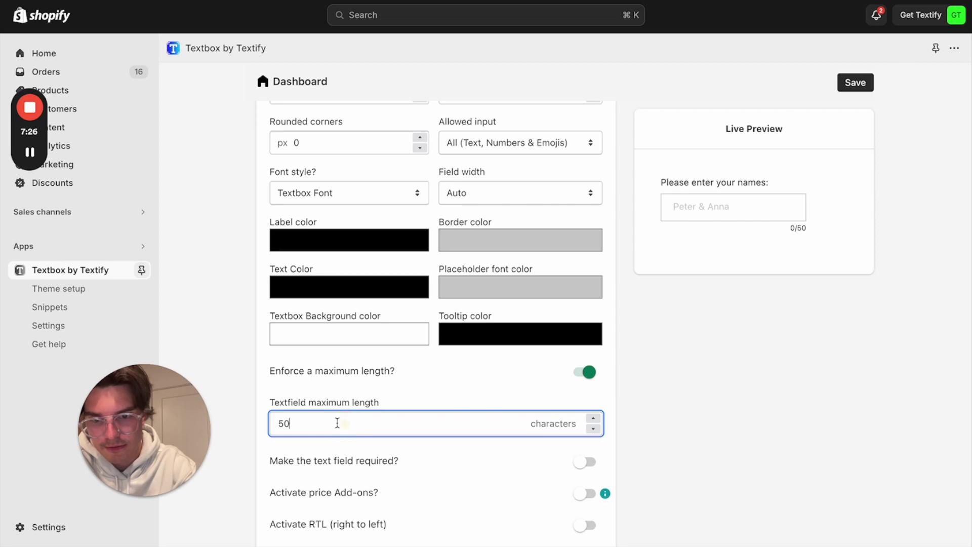
double_click(284, 424)
type("15")
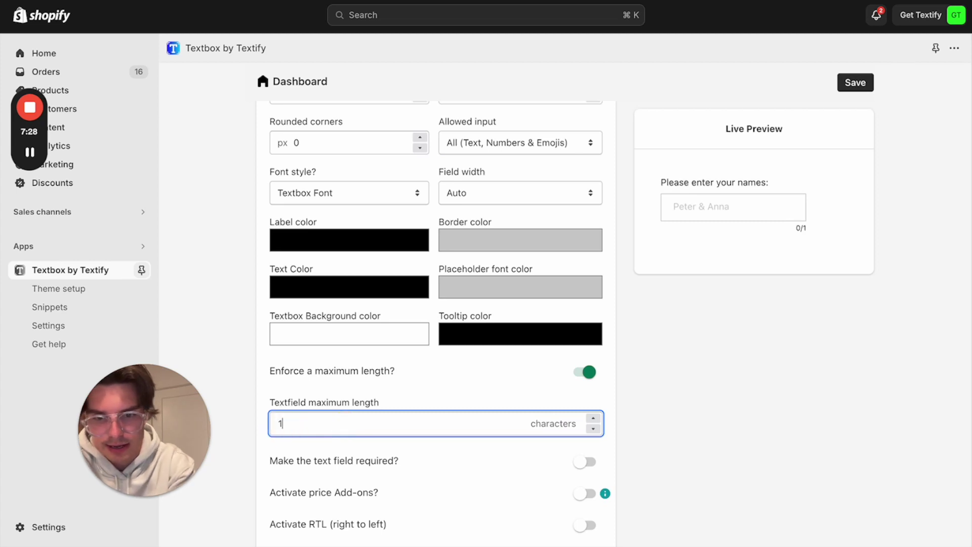
left_click(401, 390)
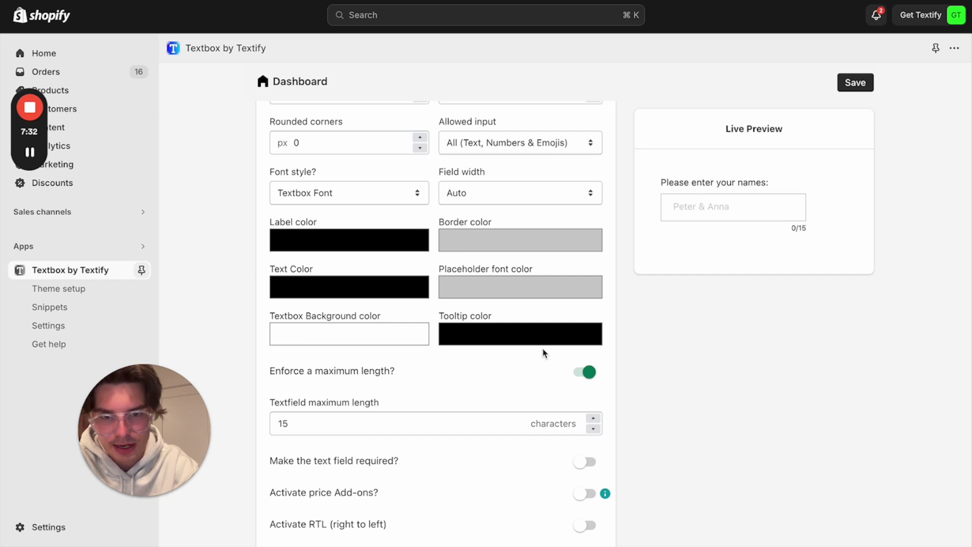
scroll(542, 348, "up", 3)
left_click(540, 227)
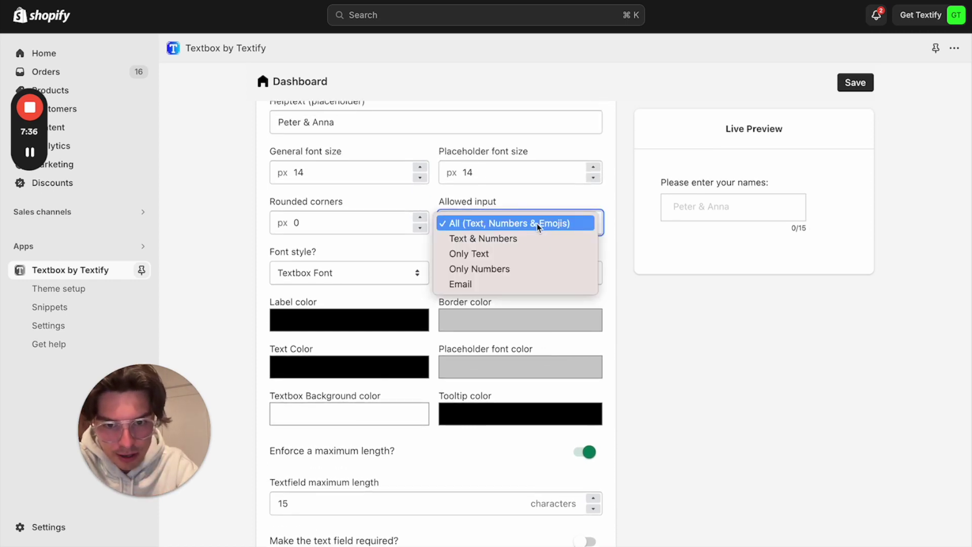
left_click(512, 248)
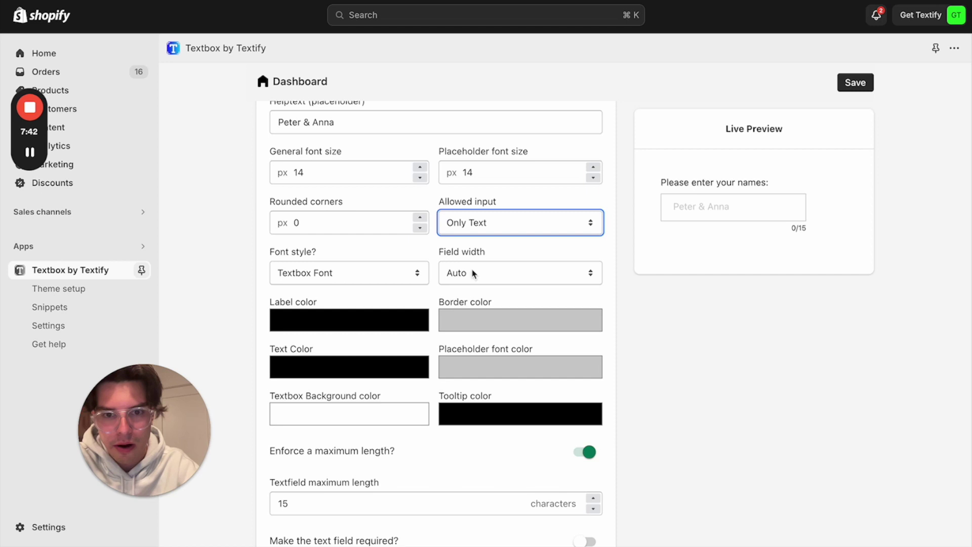
Round the field's corners to 6 px
scroll(424, 211, "up", 1)
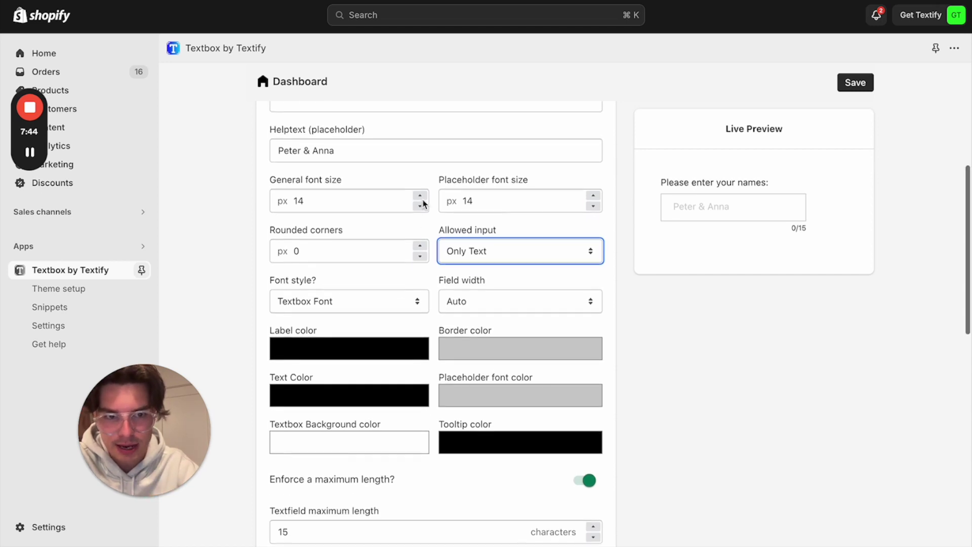
scroll(407, 347, "down", 1)
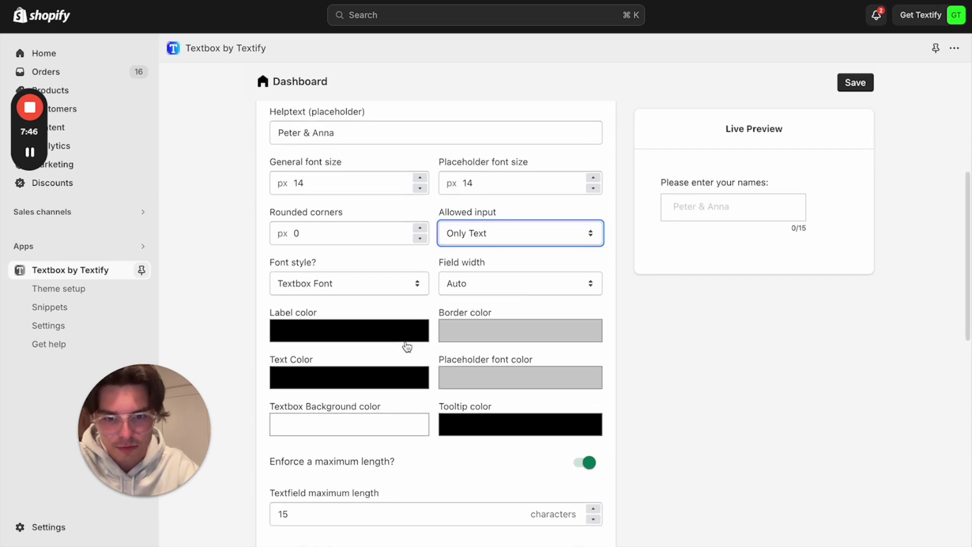
scroll(440, 264, "up", 1)
left_click(420, 249)
left_click(419, 248)
left_click(420, 249)
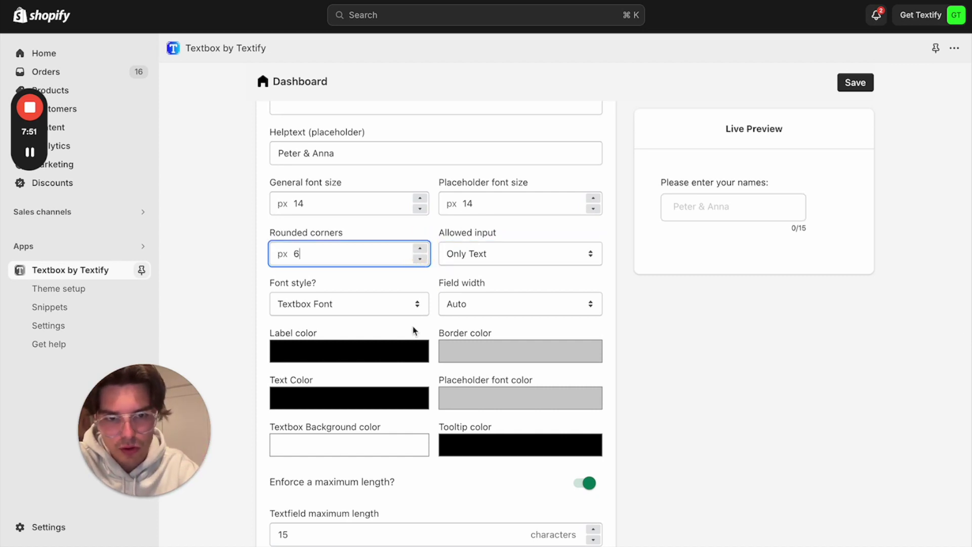
Set the label colour to blue #199bd7 and copy its hex code
scroll(414, 329, "down", 1)
left_click(398, 317)
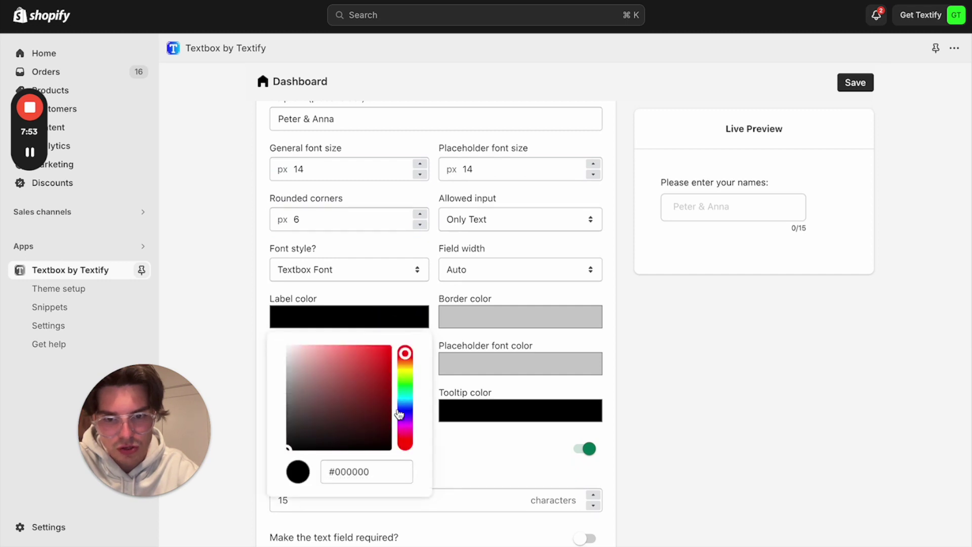
left_click(405, 407)
left_click(353, 406)
left_click_drag(353, 406, 375, 366)
left_click_drag(404, 402, 388, 369)
left_click(385, 479)
triple_click(385, 479)
key("super+c")
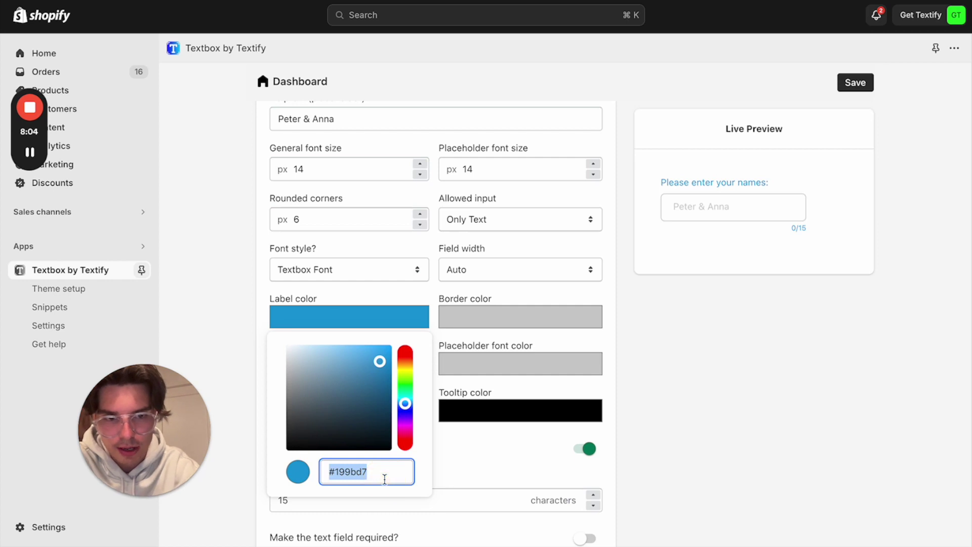
left_click(716, 436)
Change the border colour from #cccccc to #199bd7
left_click(527, 320)
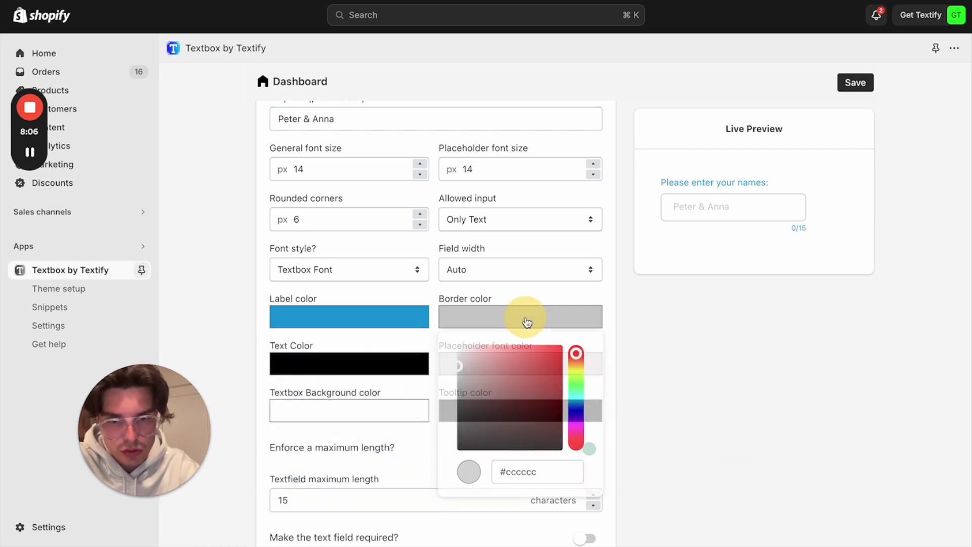
left_click(542, 466)
triple_click(541, 466)
key("super+v")
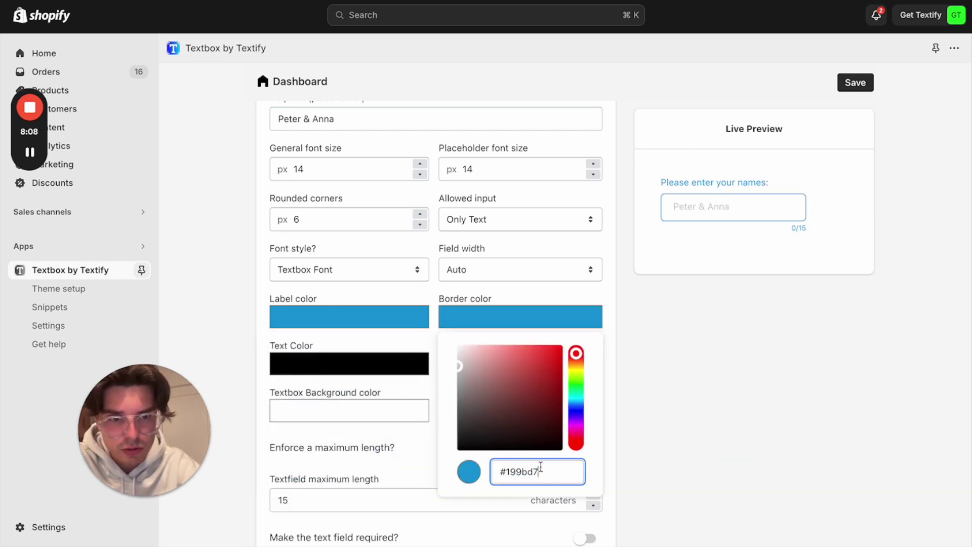
left_click(818, 452)
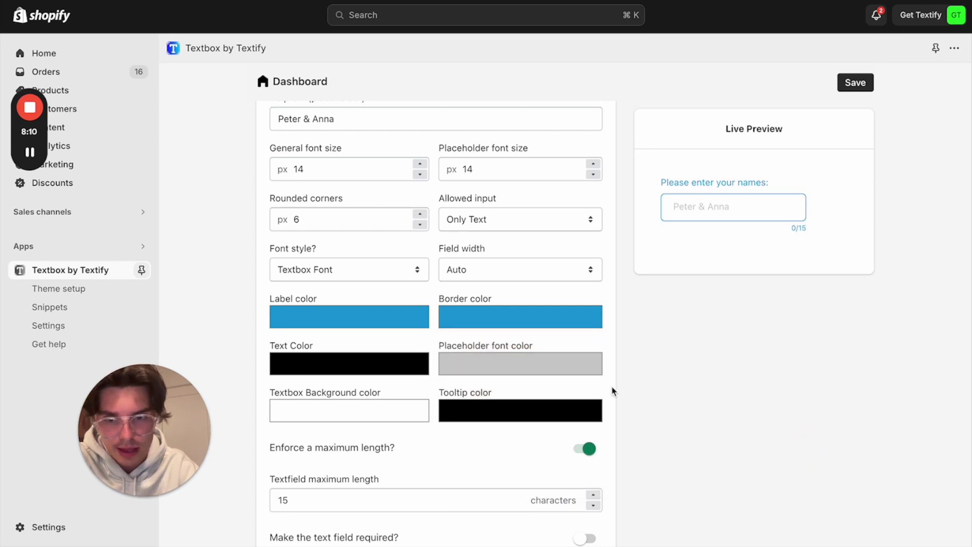
Change the text colour from #000 to #199bd7
left_click(345, 365)
left_click(367, 327)
triple_click(365, 327)
key("super+v")
left_click(725, 349)
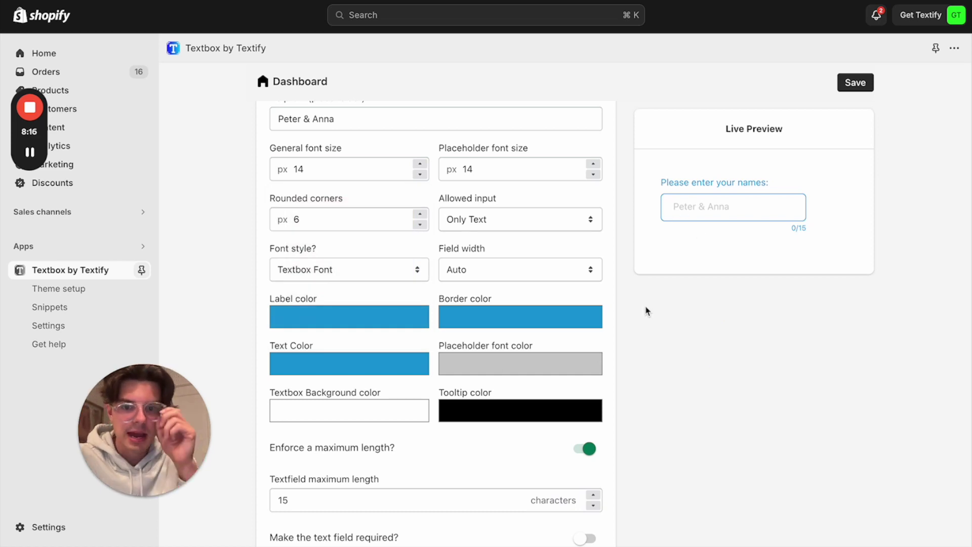
scroll(466, 425, "down", 10)
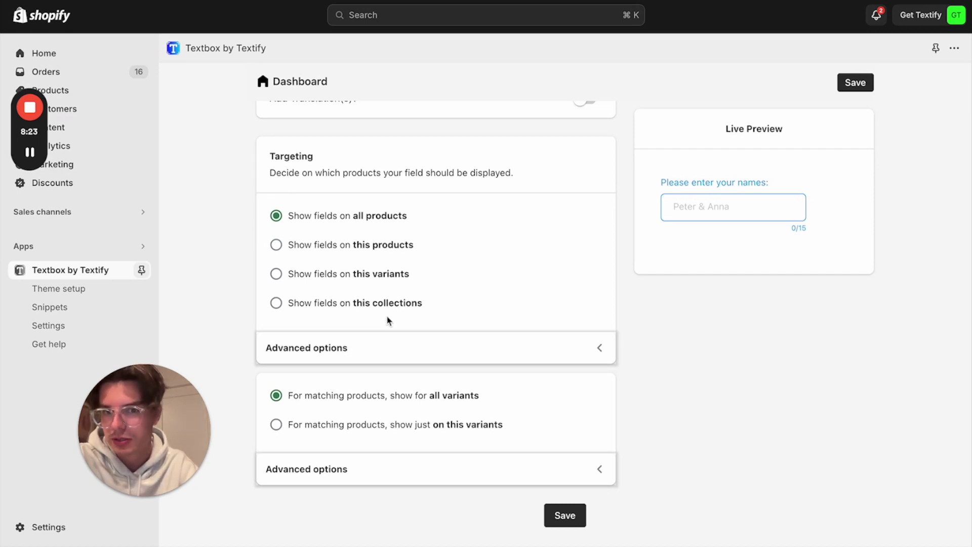
Target the field only at the Personalizable bracelet product and save it
left_click(276, 245)
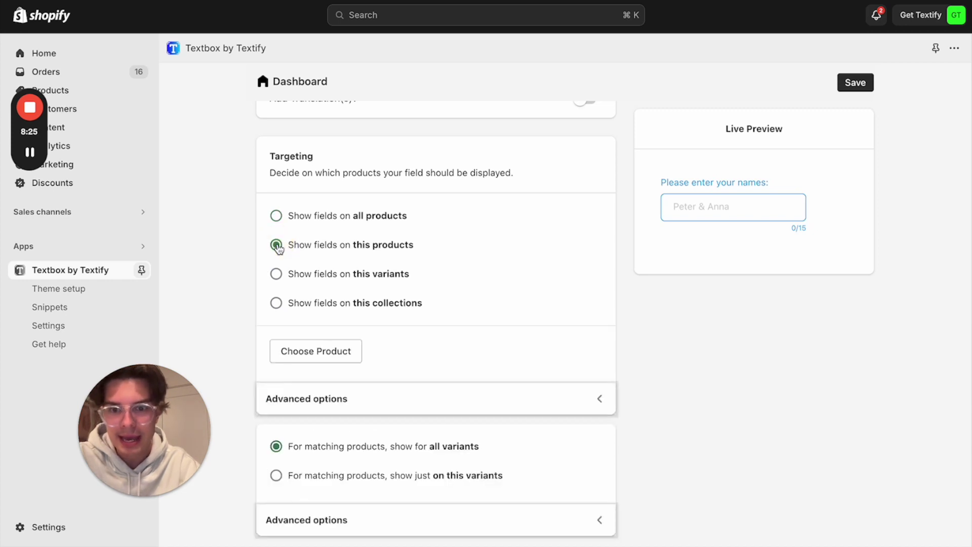
left_click(331, 361)
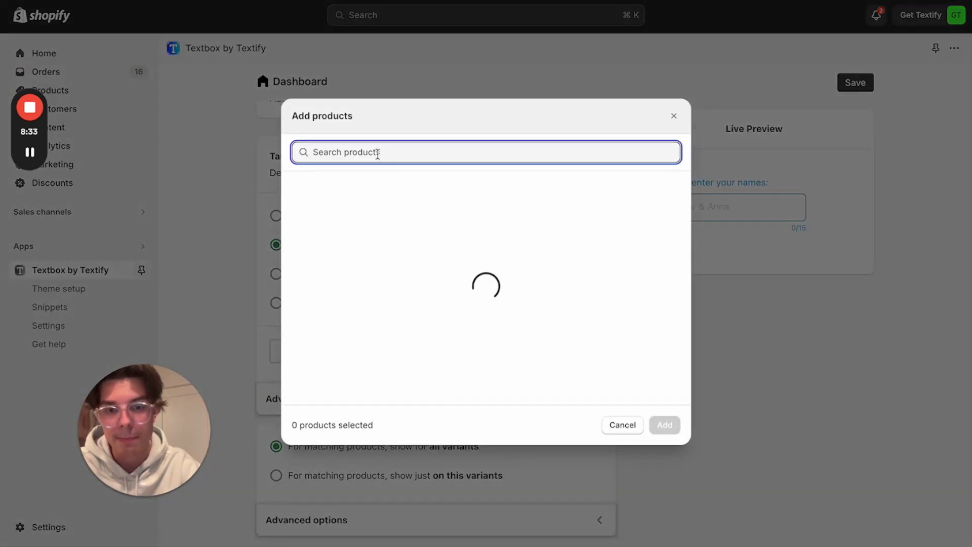
type("Pers")
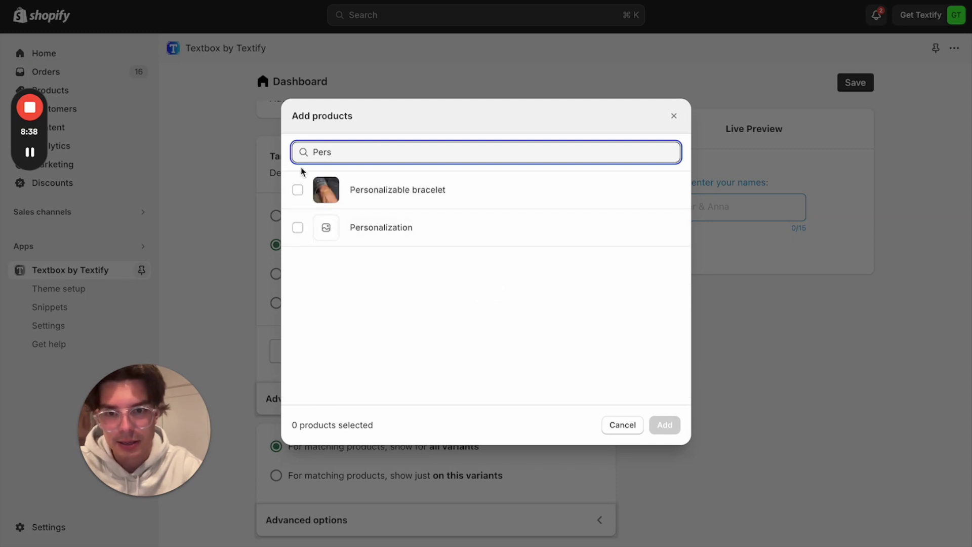
left_click(298, 190)
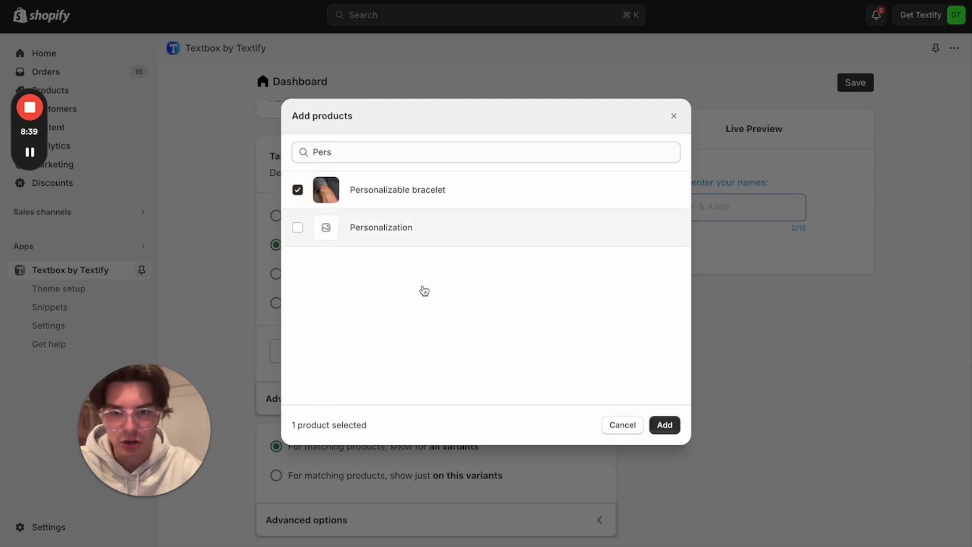
left_click(666, 426)
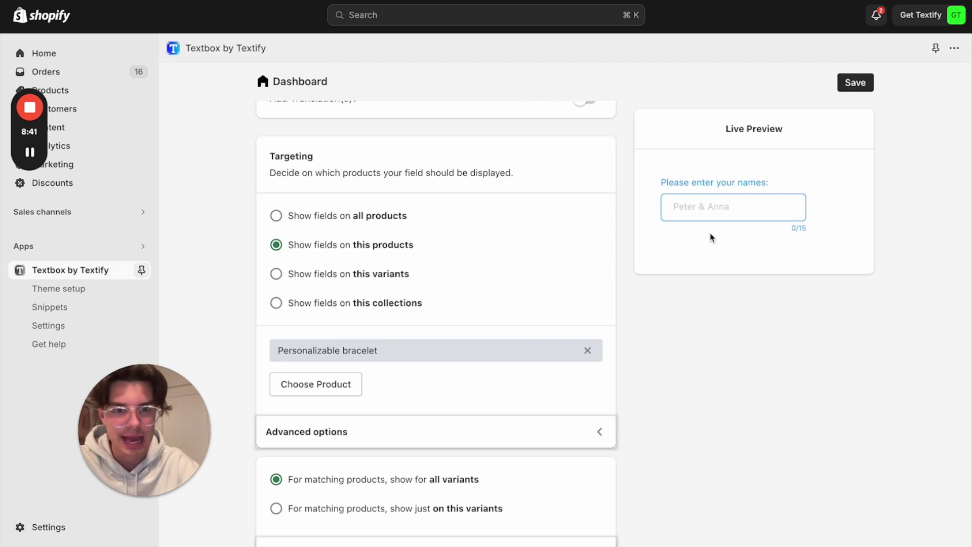
left_click(859, 86)
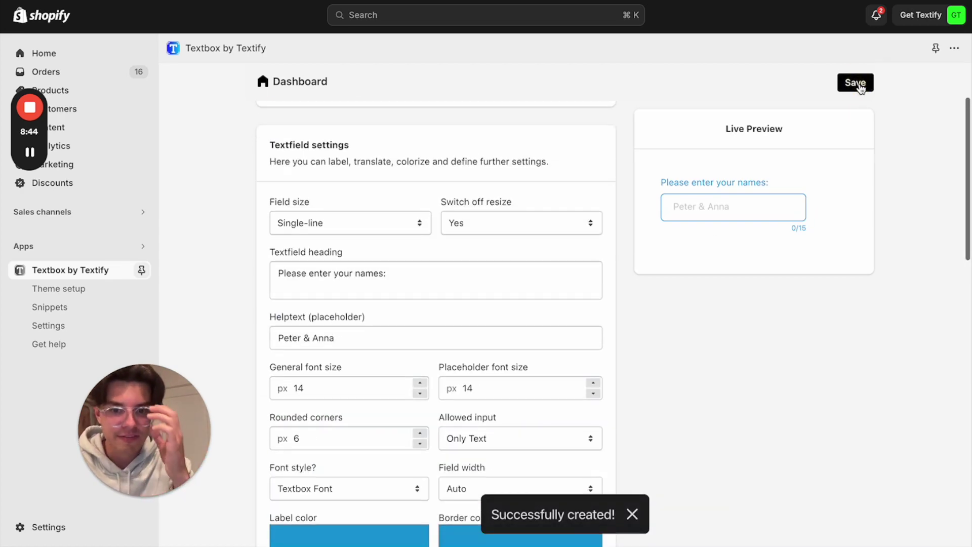
scroll(693, 269, "down", 10)
scroll(693, 269, "down", 3)
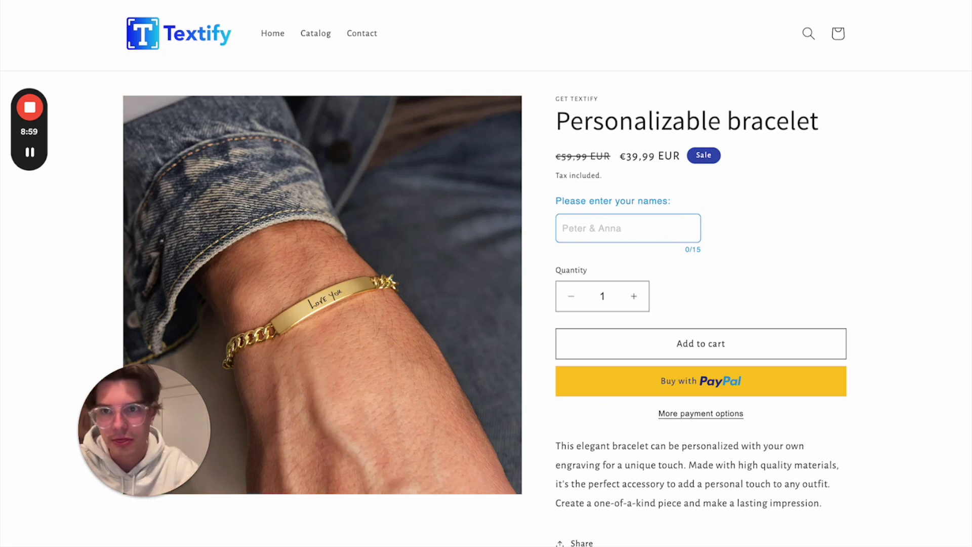
Set the Textfield for personalization width to Full, save, and return to the bracelet storefront
key("ctrl+Tab")
left_click(318, 289)
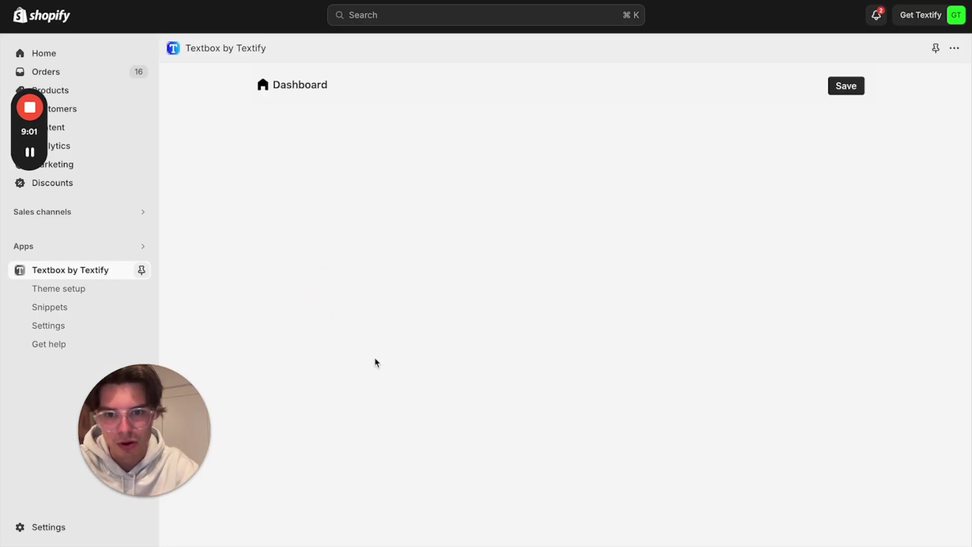
scroll(436, 427, "down", 5)
left_click(475, 411)
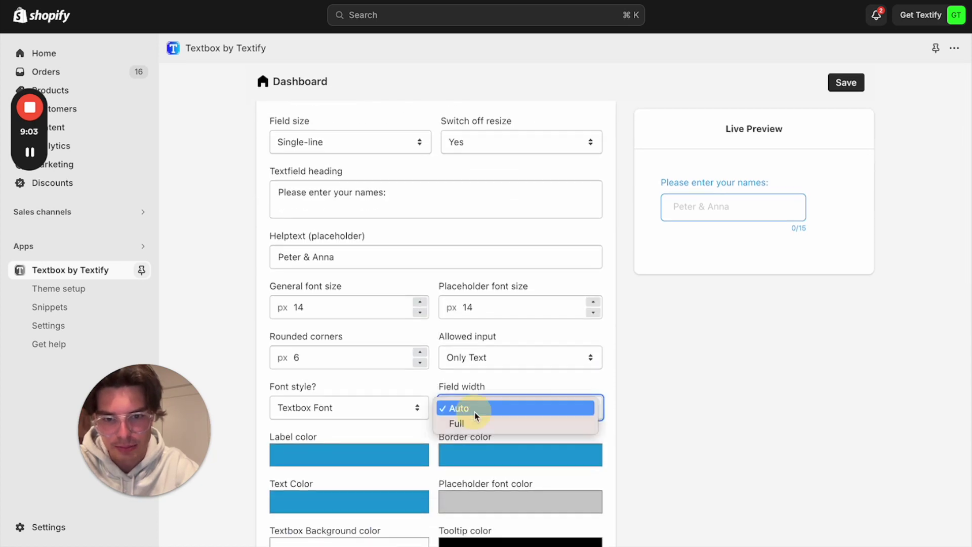
left_click(478, 424)
left_click(846, 83)
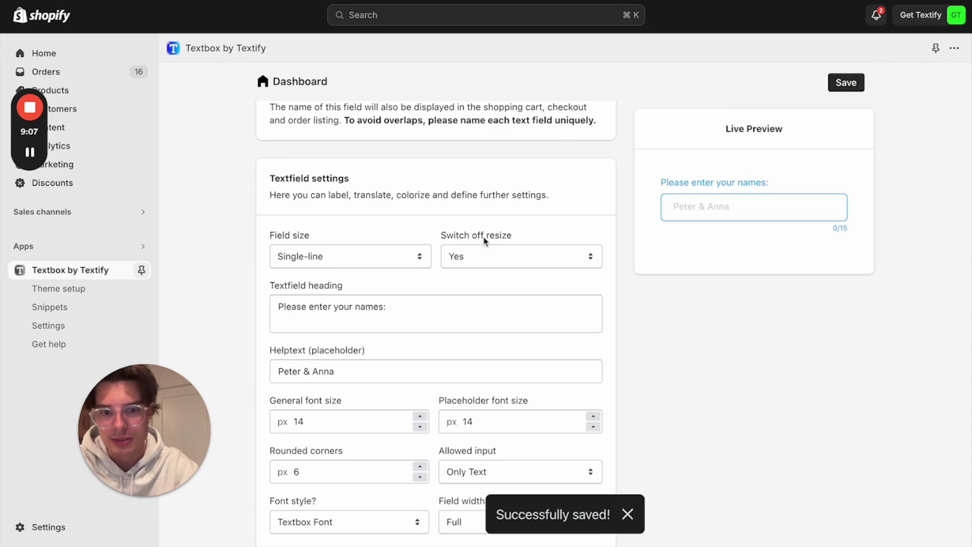
key("ctrl+Tab")
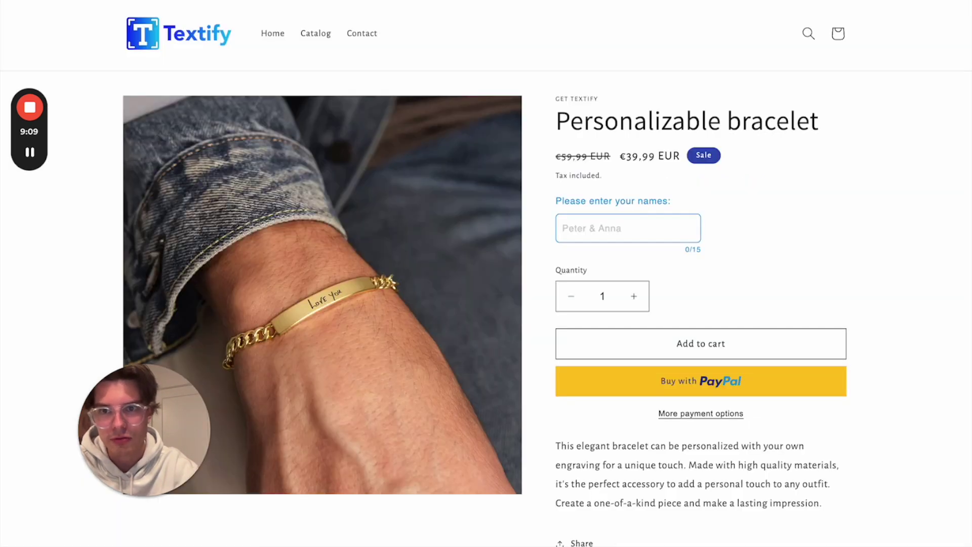
Reload the bracelet page, type 15 test characters in the names field, then start replacing them
key("ctrl+r")
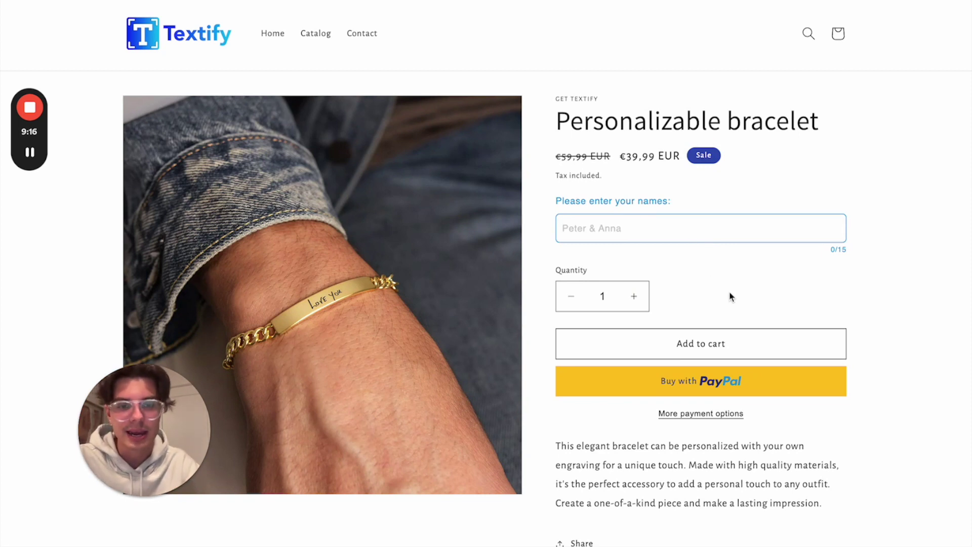
left_click(640, 232)
type("test")
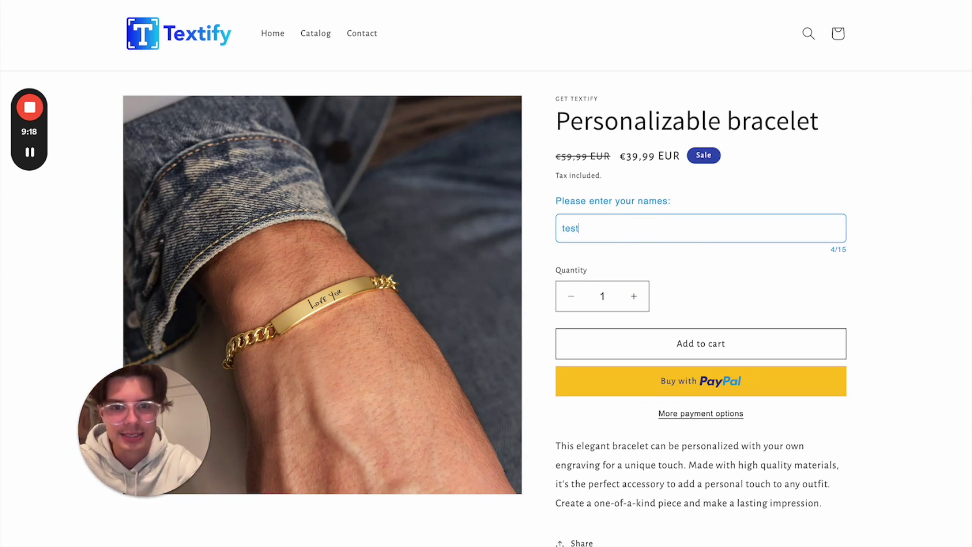
type("gsgsgsgsgss")
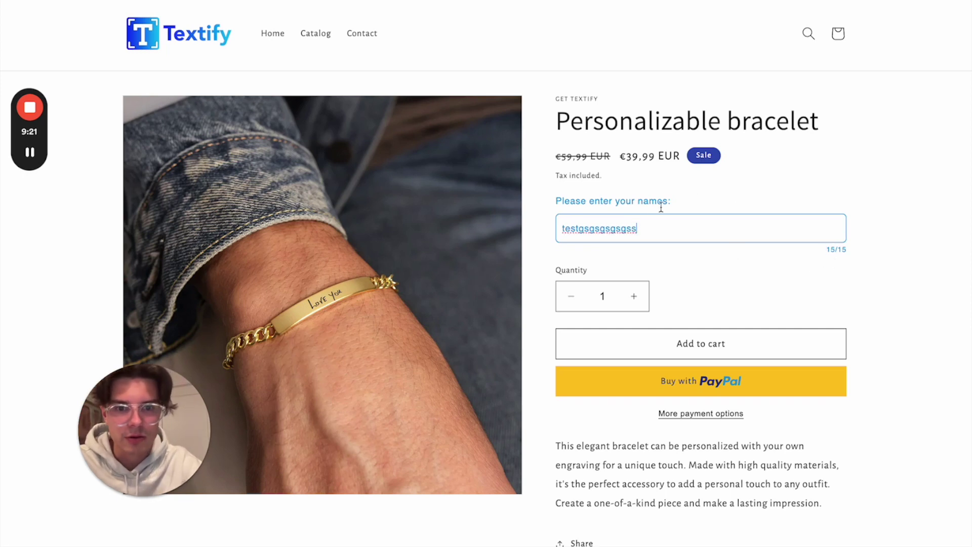
left_click_drag(652, 227, 512, 226)
type("Ann")
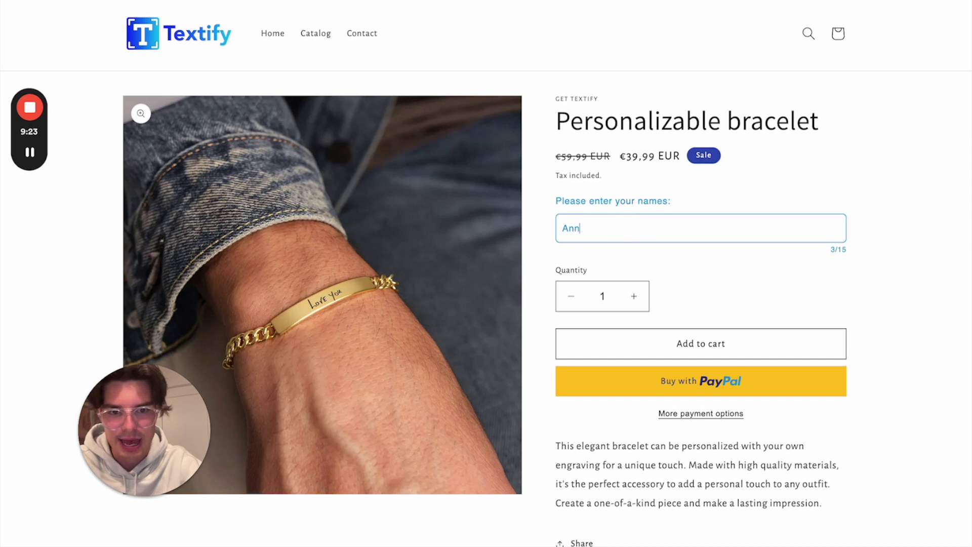